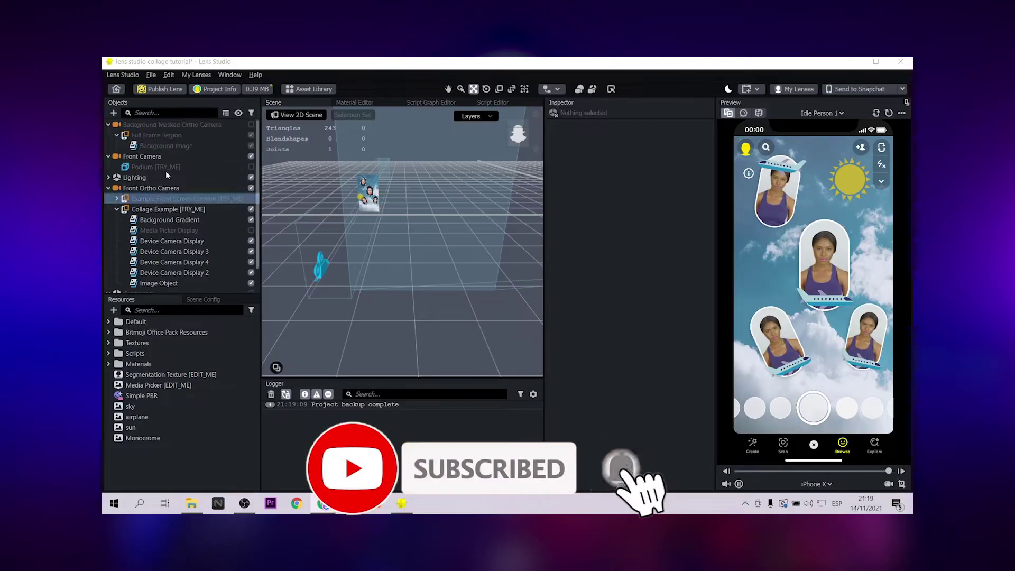
- Add a Retro Game color correction to the Front Camera
click(159, 139)
click(113, 113)
mouse_move(152, 267)
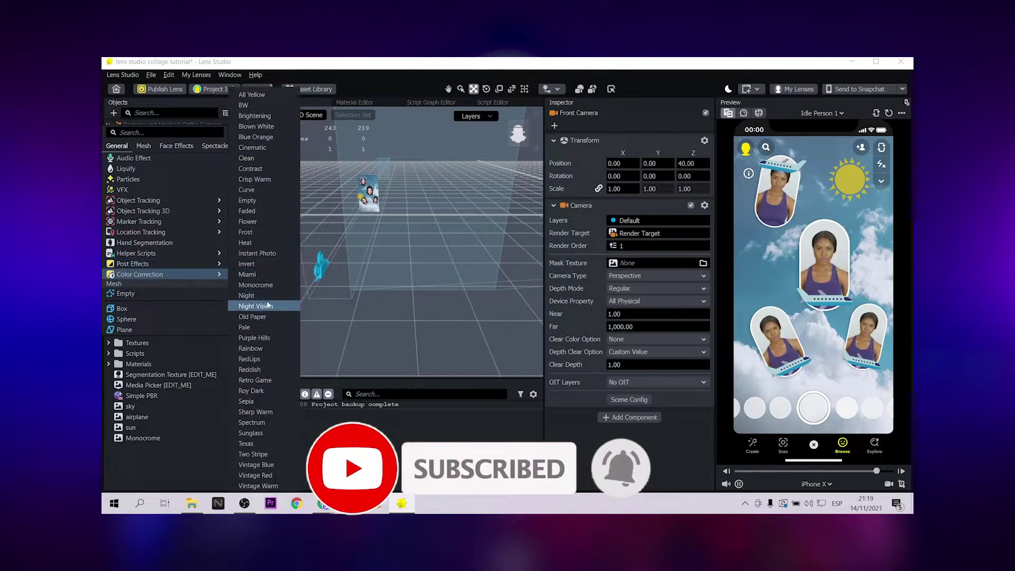
click(262, 129)
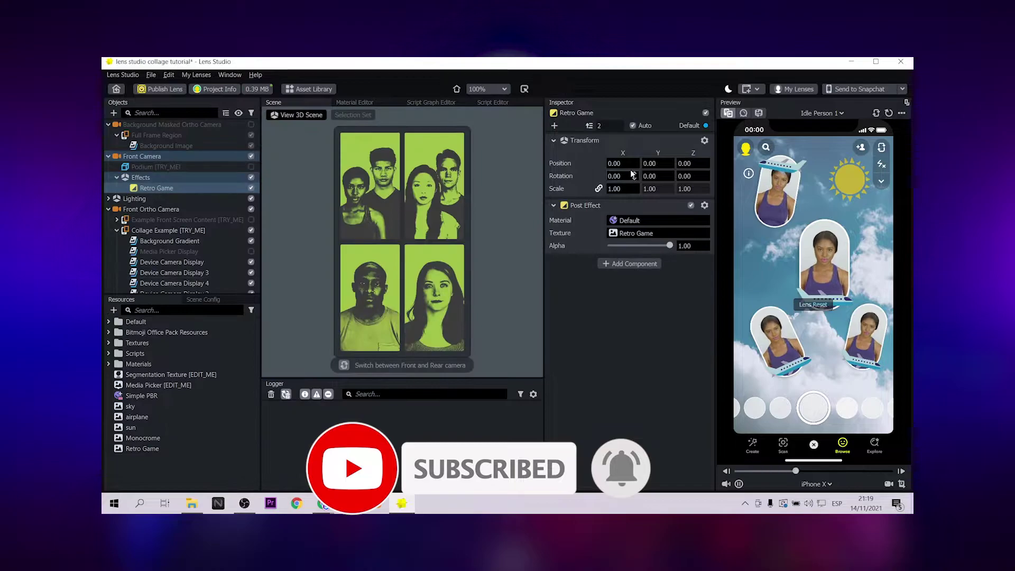
- Change the Retro Game effect's layer and move the effect down the object hierarchy among the collage's camera displays
click(689, 125)
click(680, 158)
drag(156, 187, 179, 278)
scroll(175, 259, down, 2)
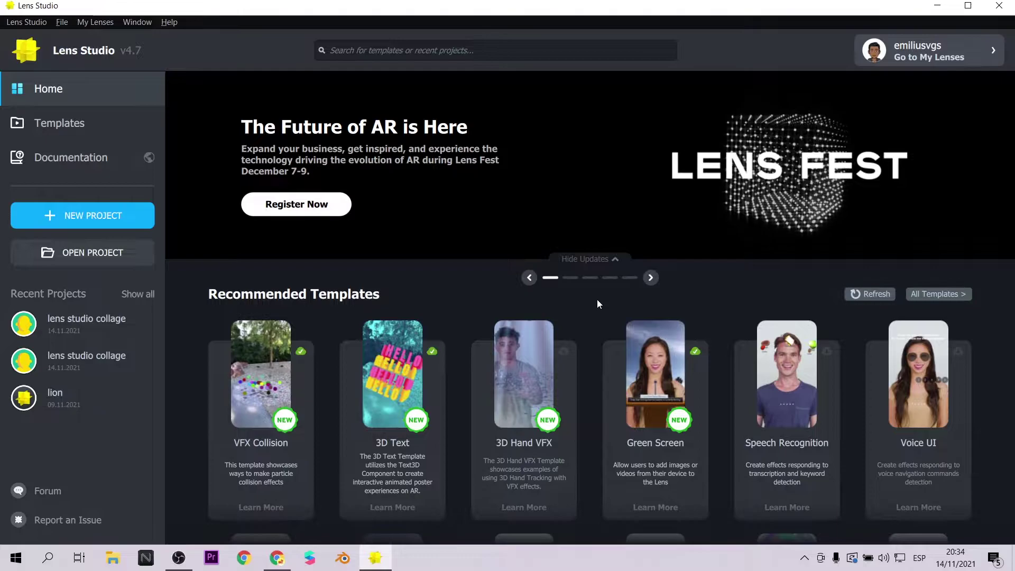
- Create a project from the recommended Green Screen template on the home screen
scroll(597, 299, down, 3)
scroll(598, 299, down, 2)
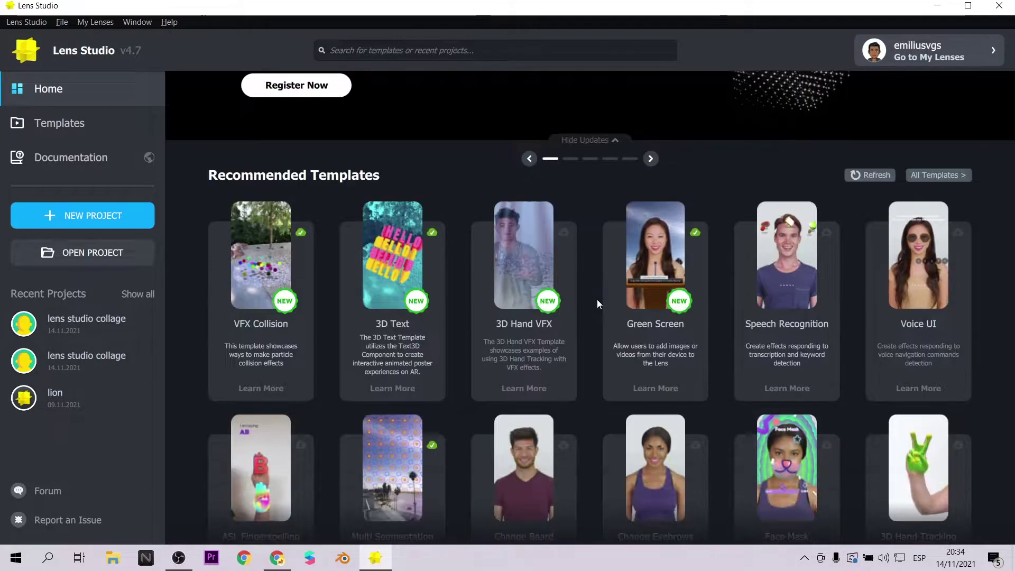
click(662, 243)
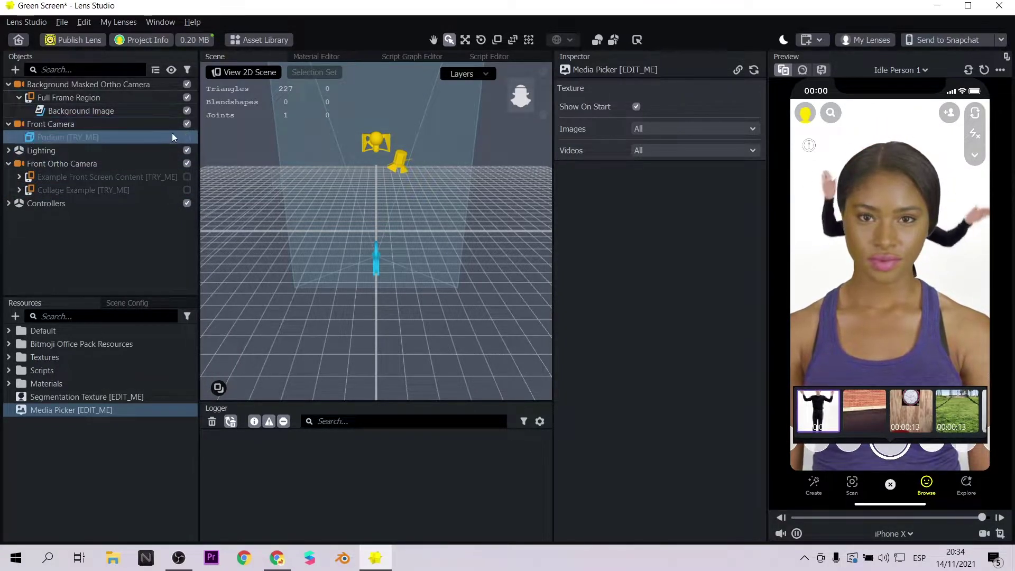
- Enable the Podium object under the Front Camera, and disable and expand the Controllers group
click(187, 137)
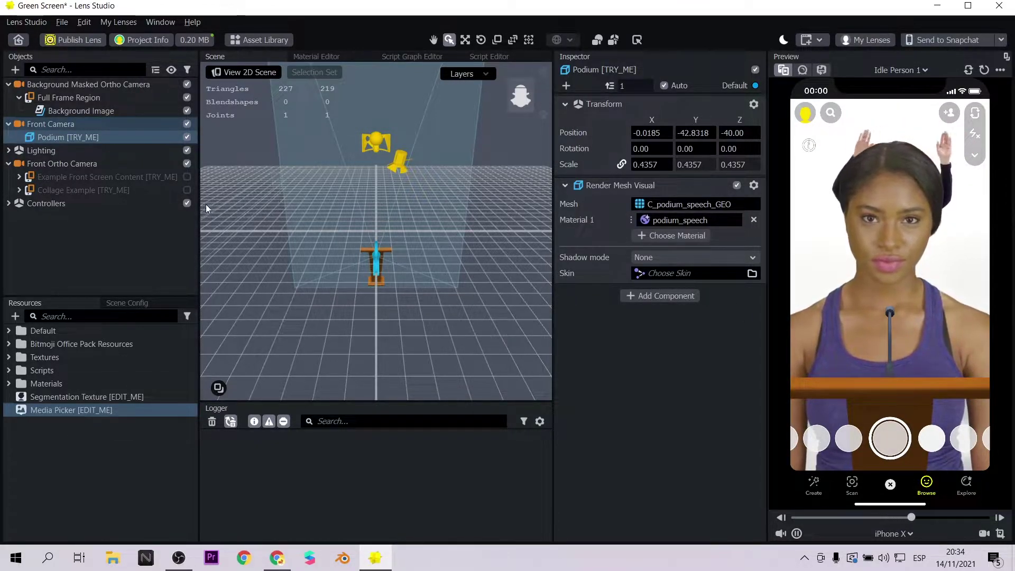
click(185, 203)
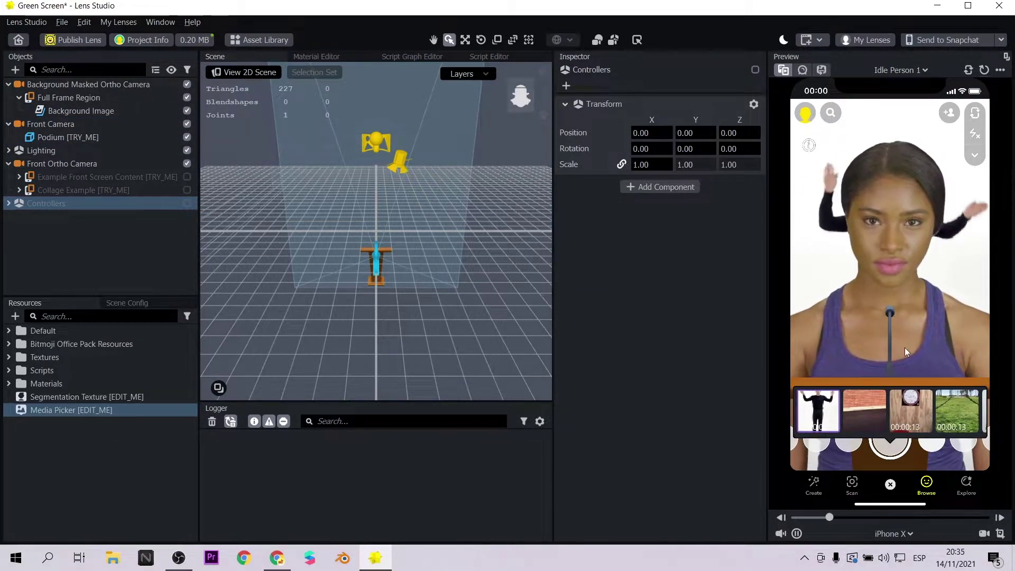
click(8, 203)
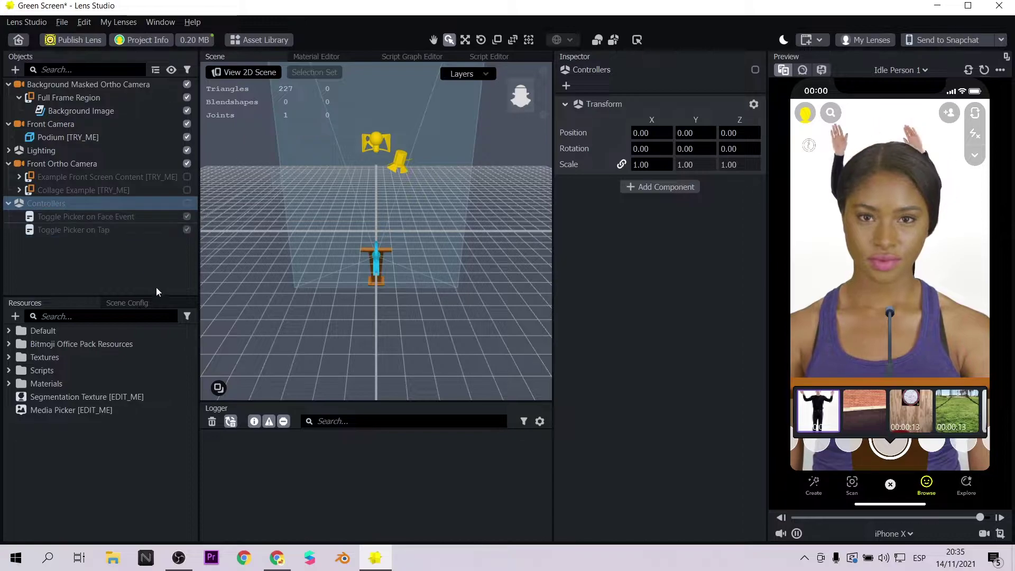
- Disable the Background Masked Ortho Camera and the Front Camera, restarting the lens preview after each
click(180, 84)
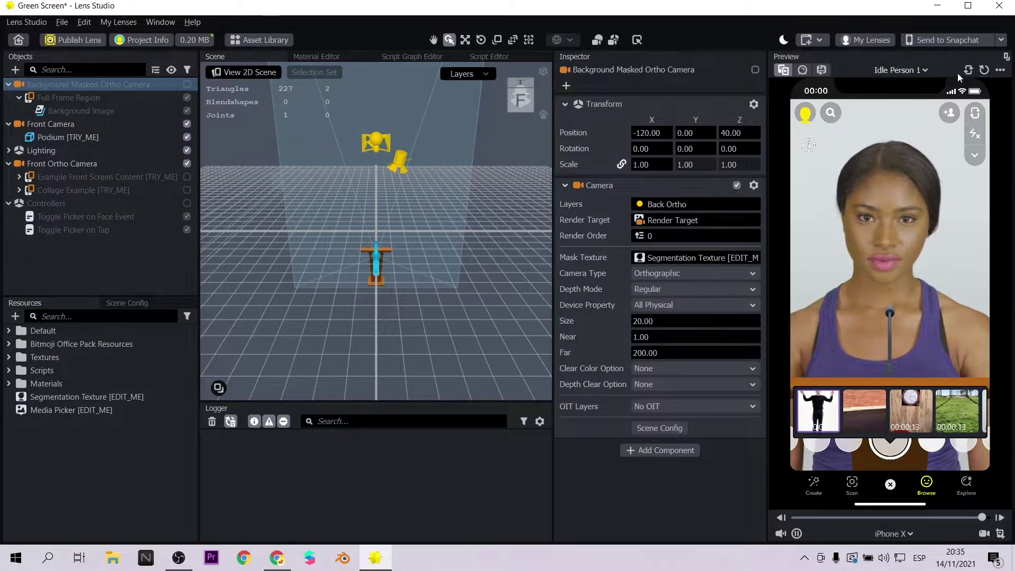
click(984, 69)
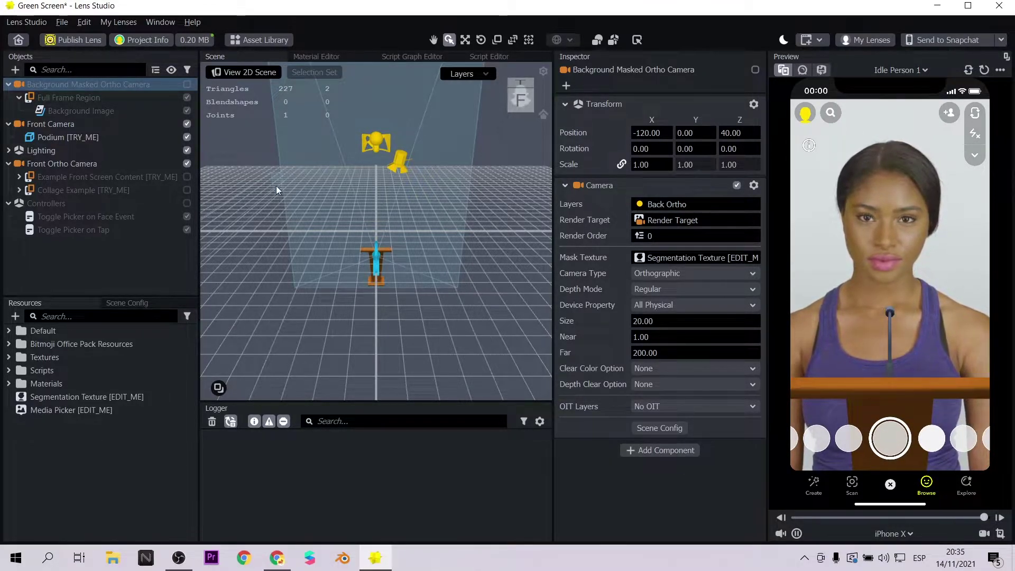
click(188, 124)
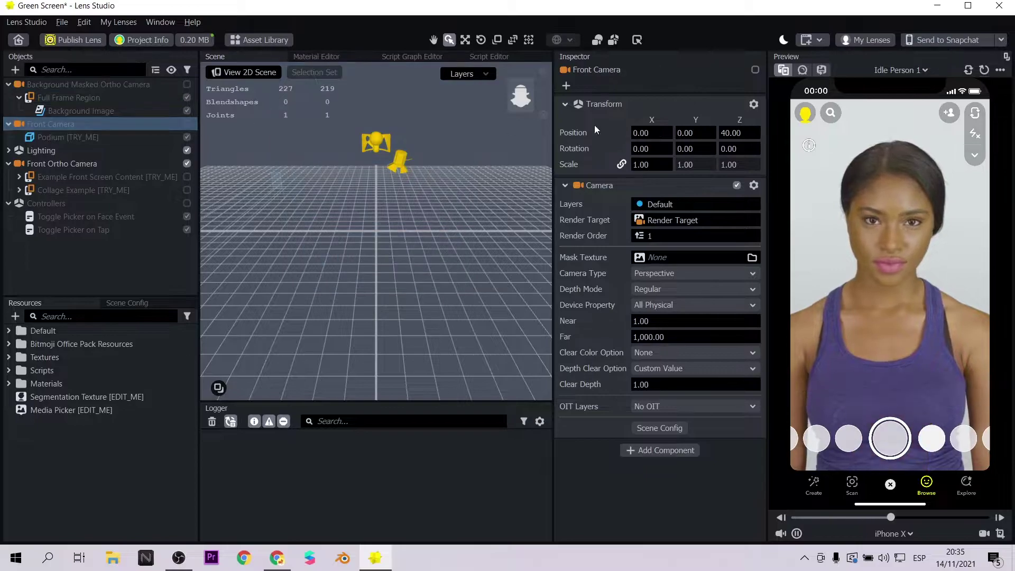
click(985, 69)
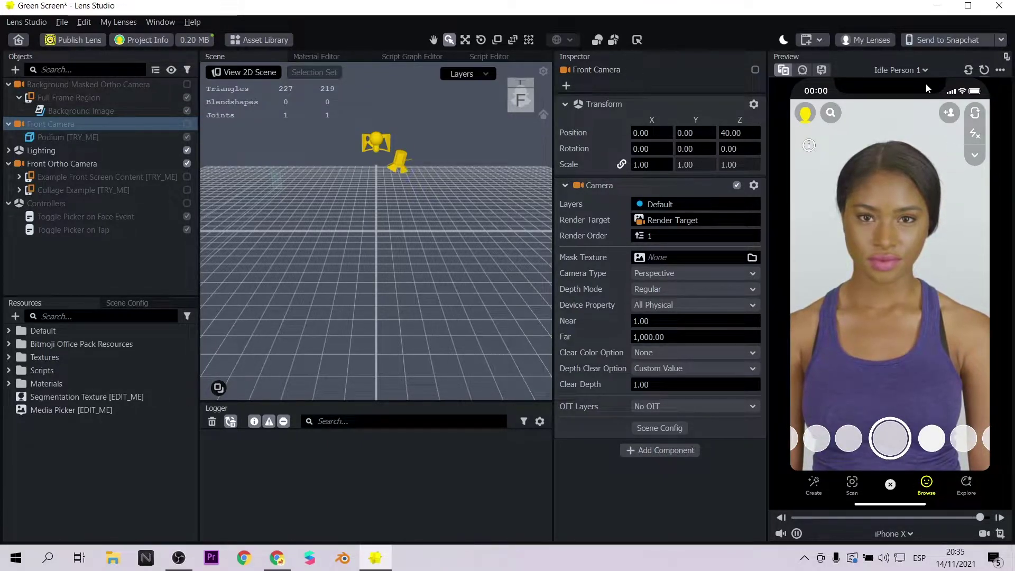
- Try Example Front Screen Content, replace it with an expanded Collage Example under the Front Ortho Camera, and restart the preview
click(188, 177)
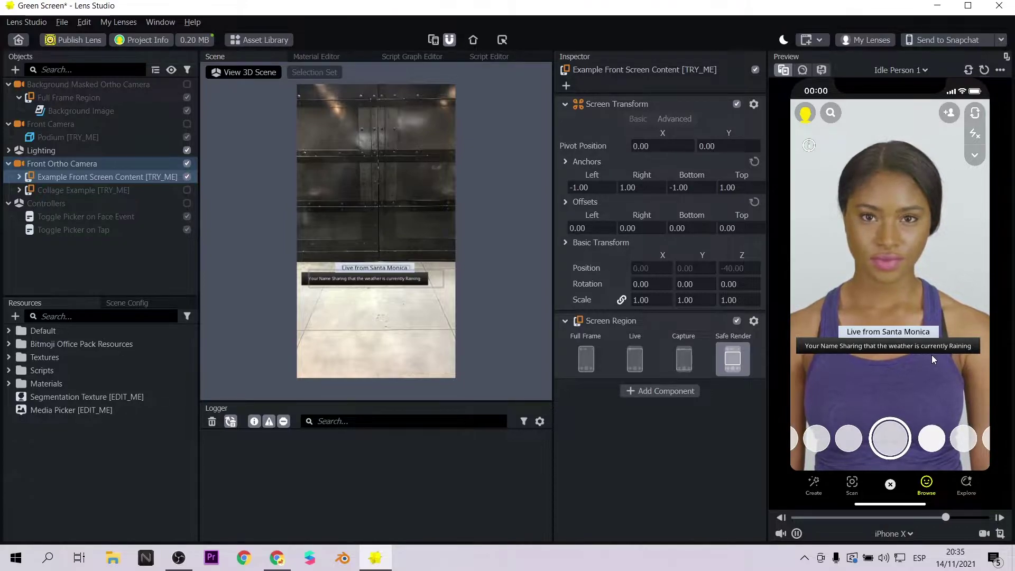
click(187, 176)
click(186, 190)
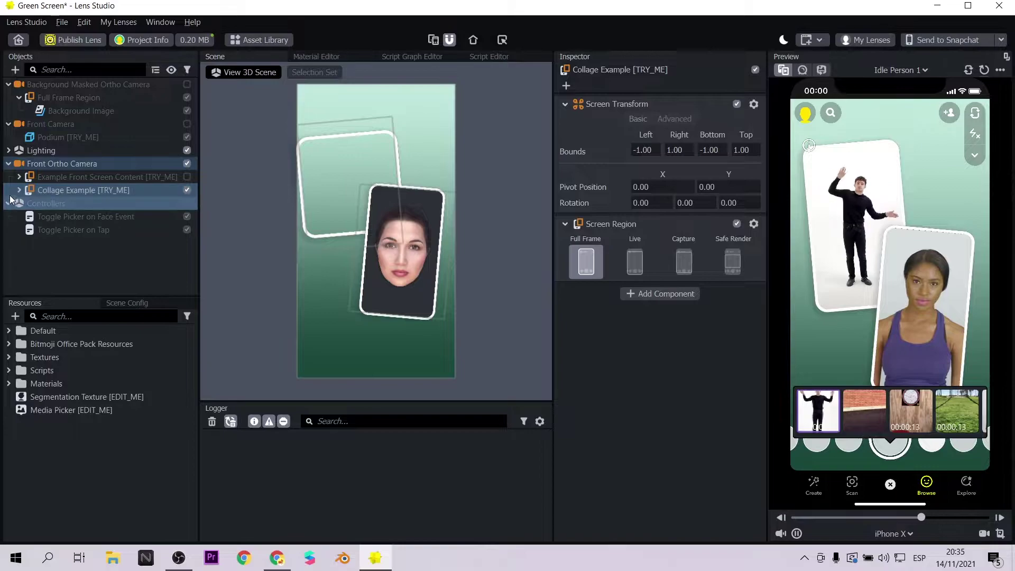
click(20, 190)
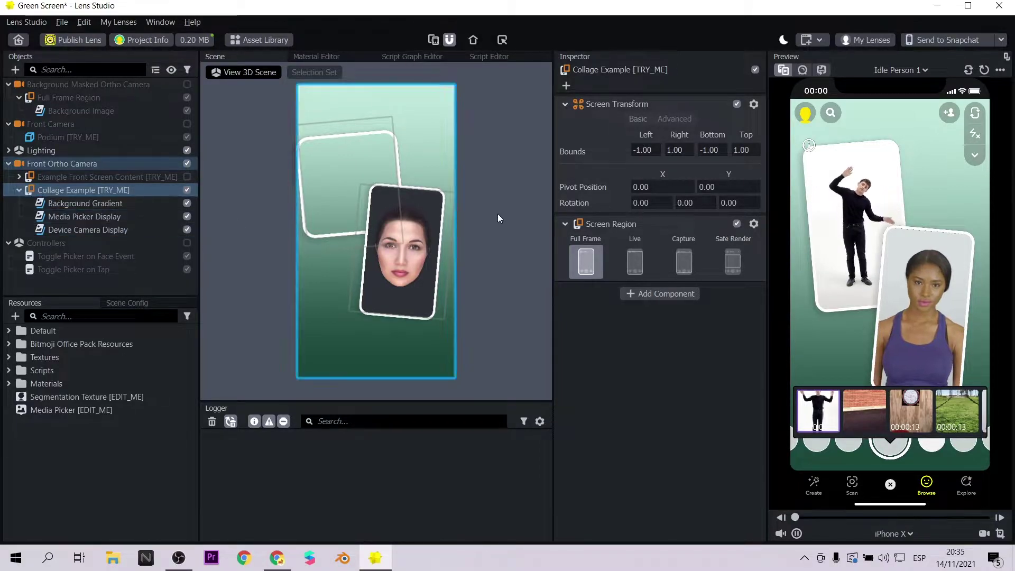
click(983, 71)
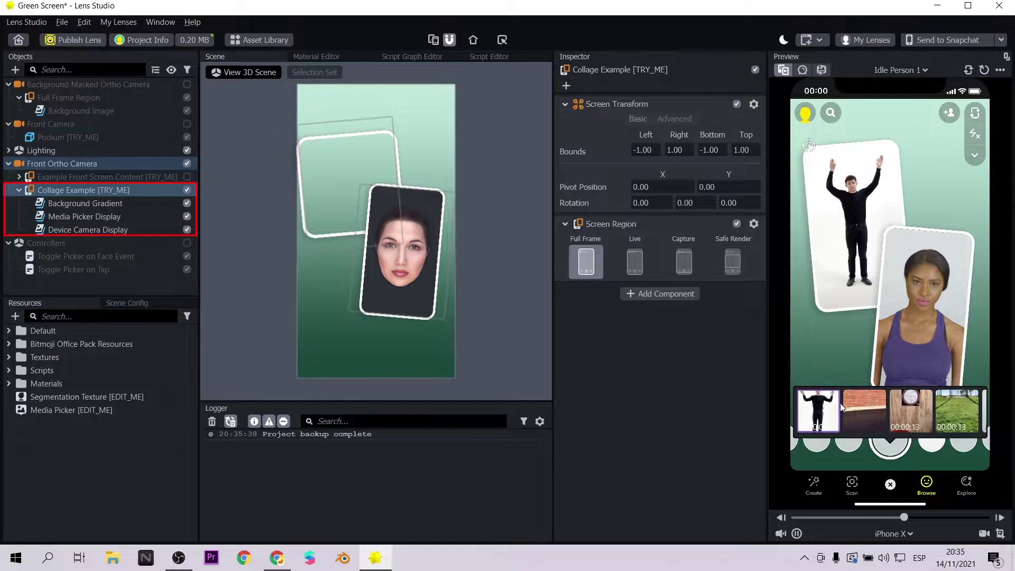
- Turn the Controllers group back on and try the different media picker images in the collage preview
click(182, 243)
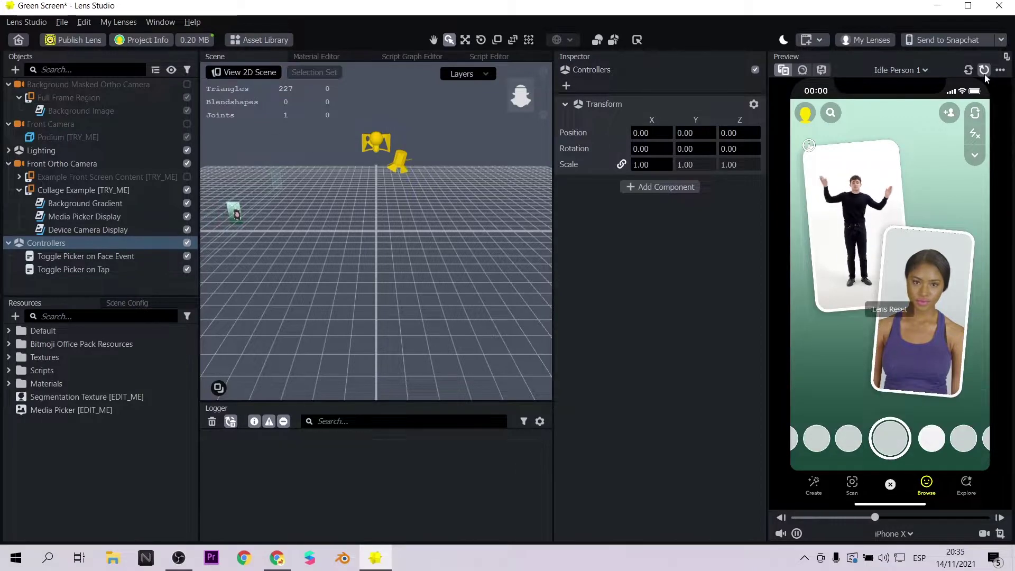
click(952, 408)
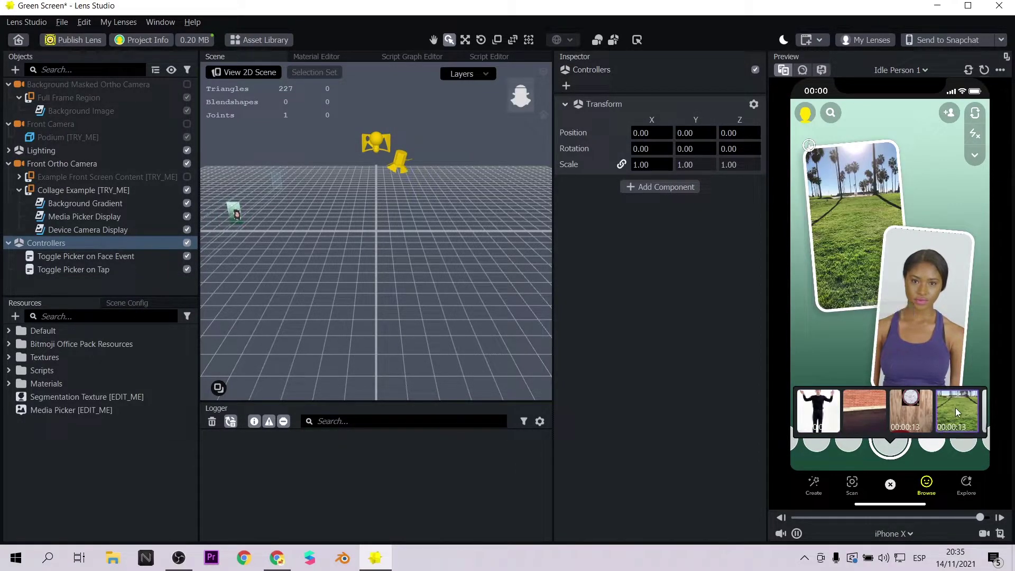
click(868, 415)
click(916, 413)
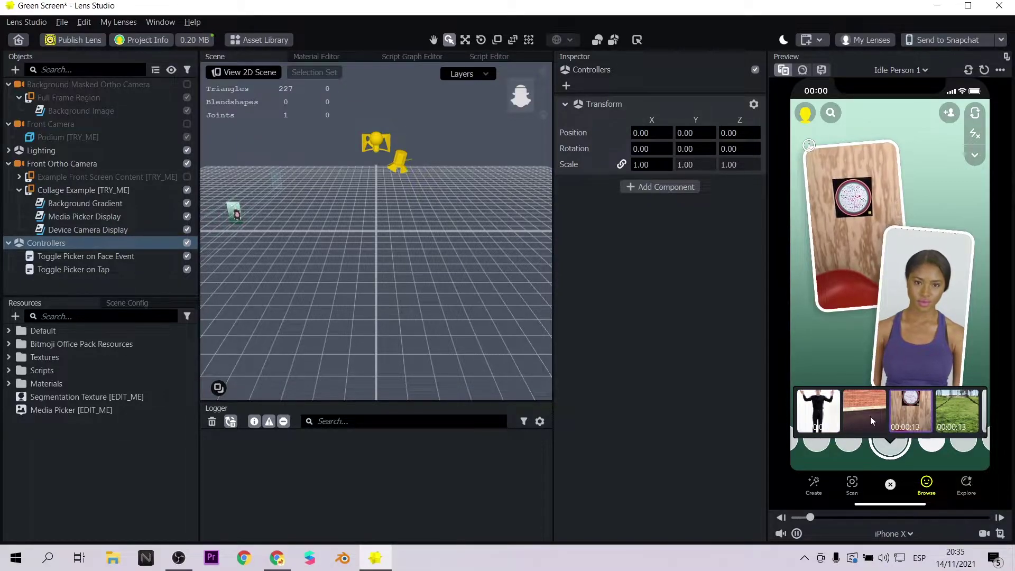
click(814, 418)
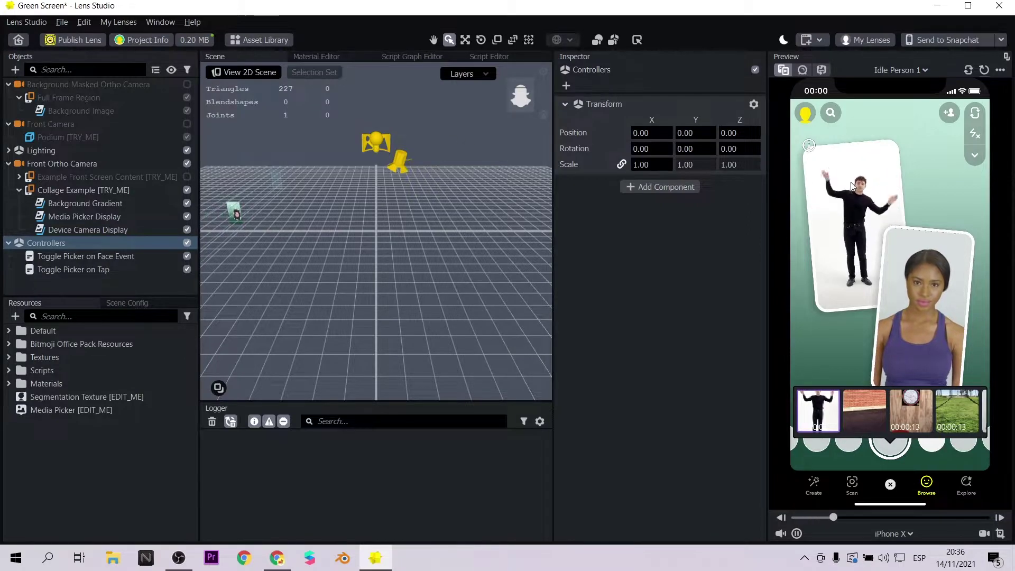
- Turn the collage's Background Gradient off and back on to check what it shows
click(192, 204)
click(187, 204)
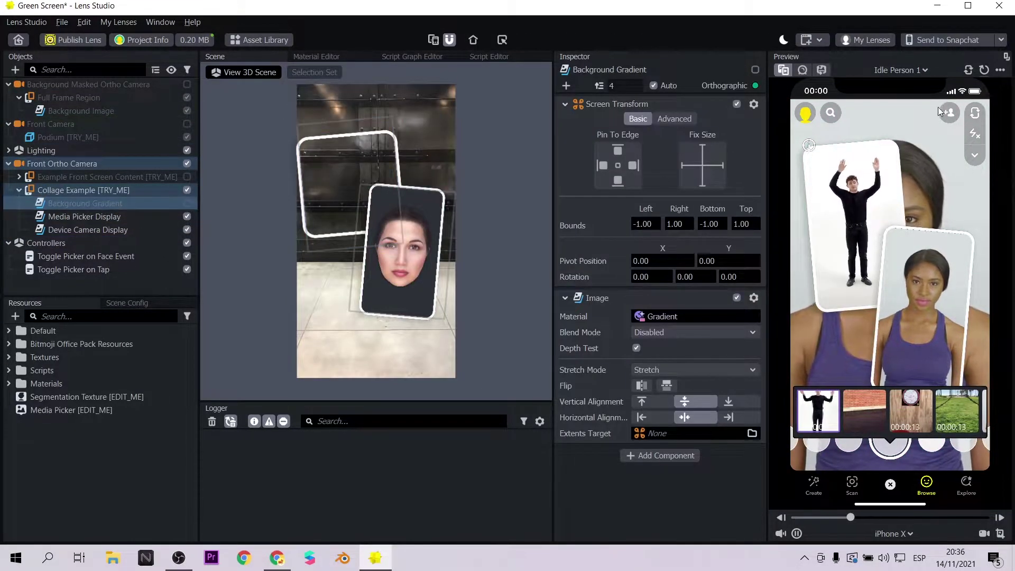
click(186, 202)
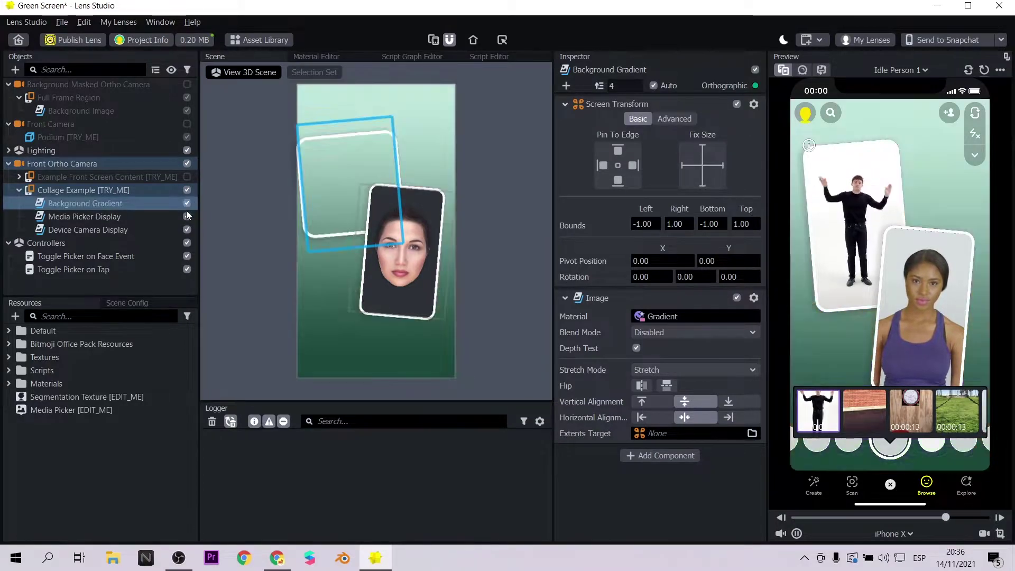
- Disable the Media Picker Display and the Controllers group, and turn the Device Camera Display off and back on
click(186, 217)
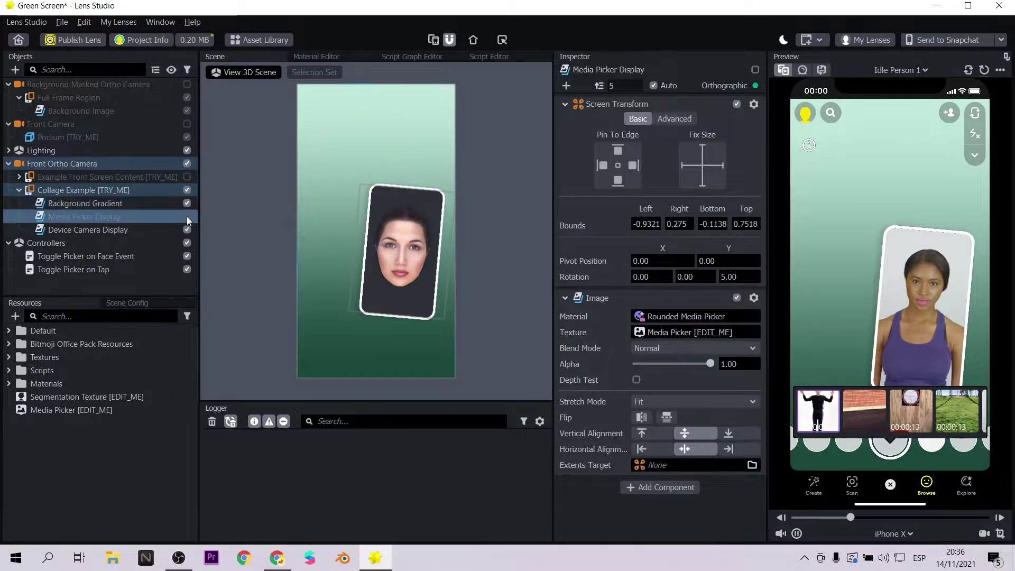
click(186, 217)
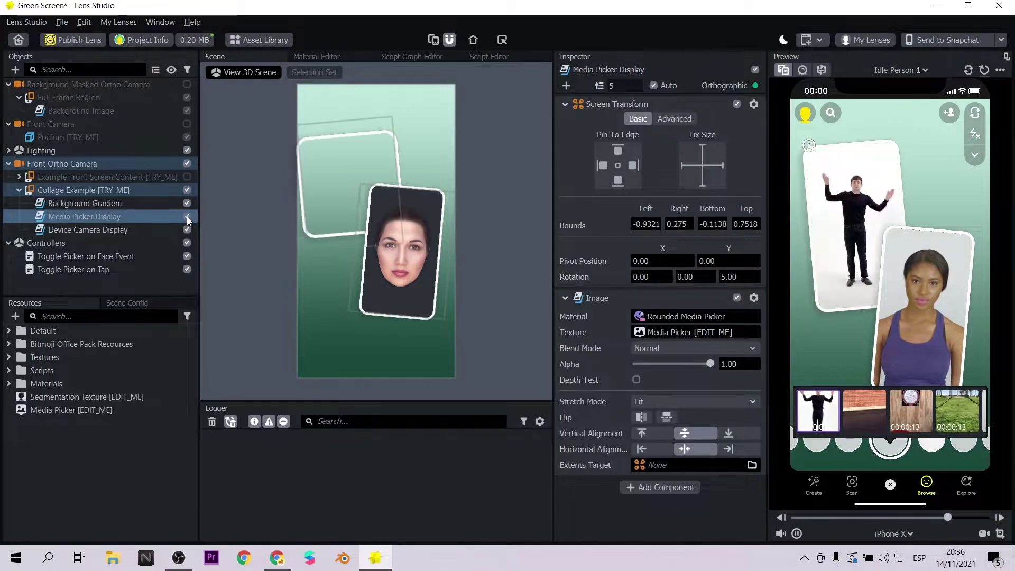
click(186, 217)
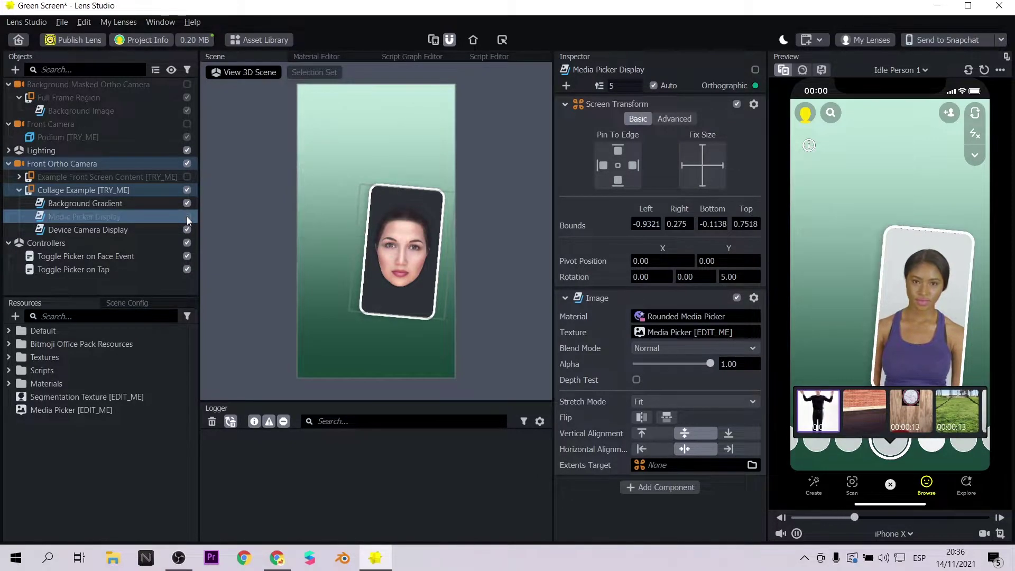
click(186, 229)
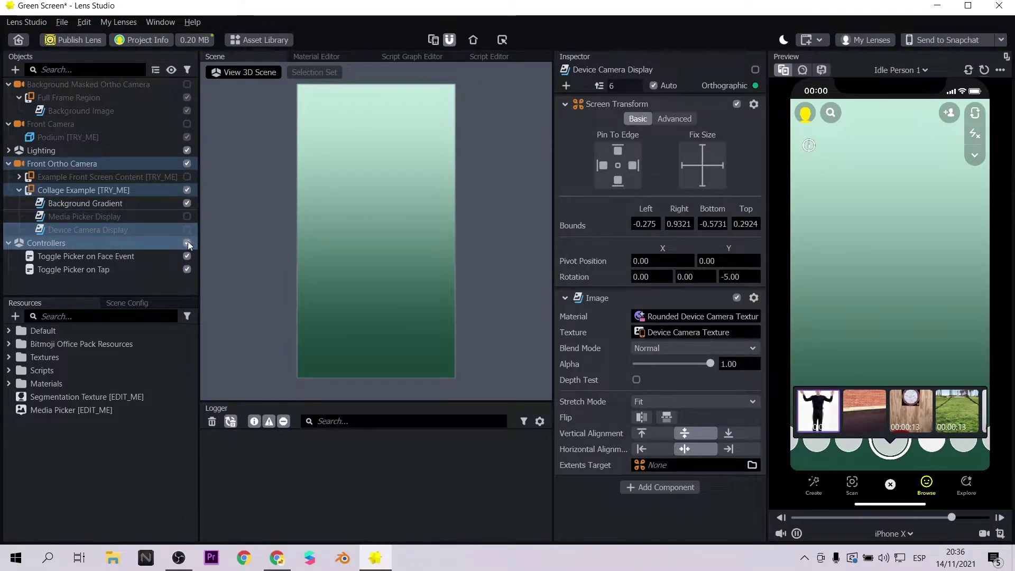
click(187, 243)
click(187, 229)
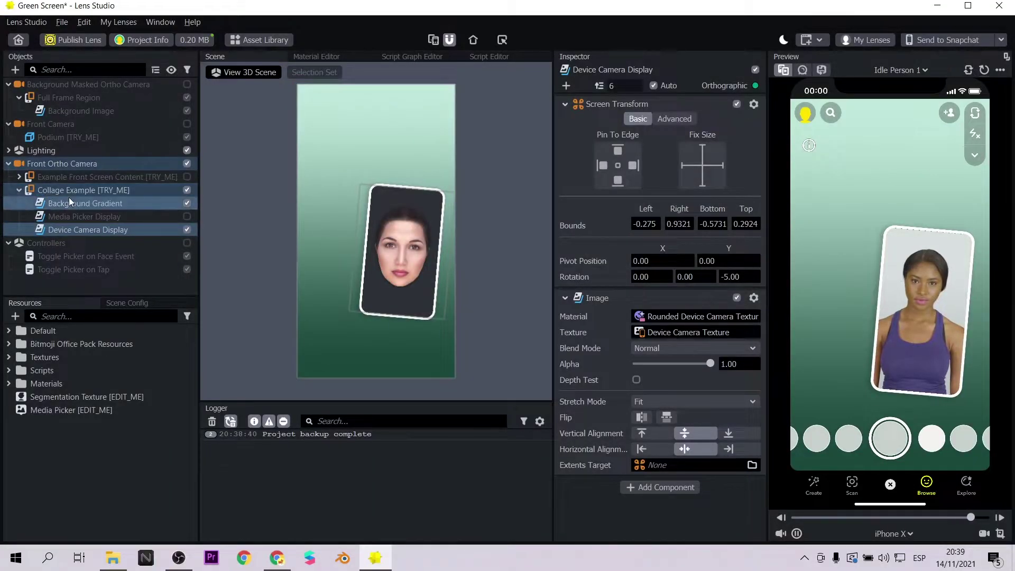
- Replace the Background Gradient image's material with a new Simple PBR material
click(69, 201)
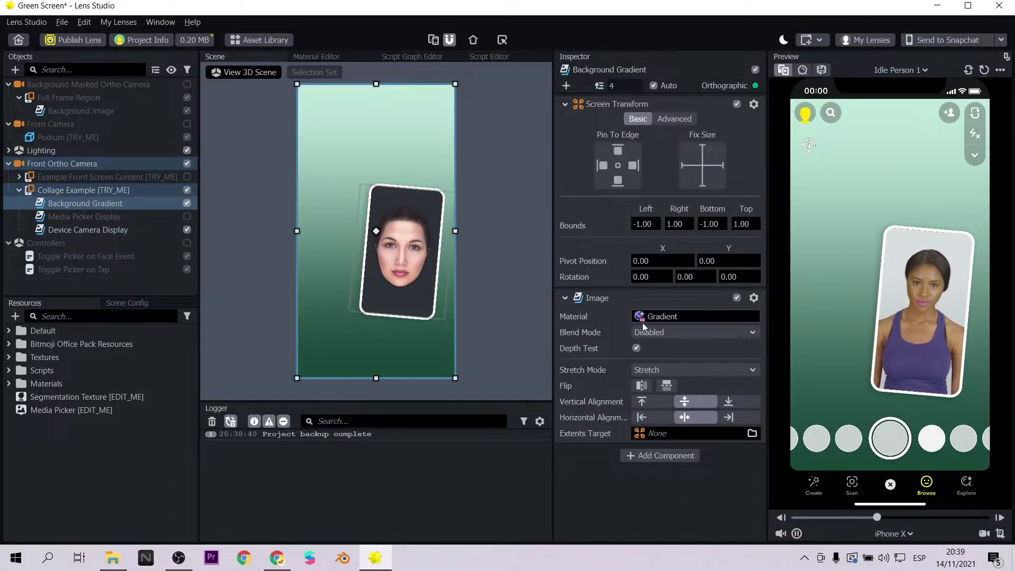
click(672, 318)
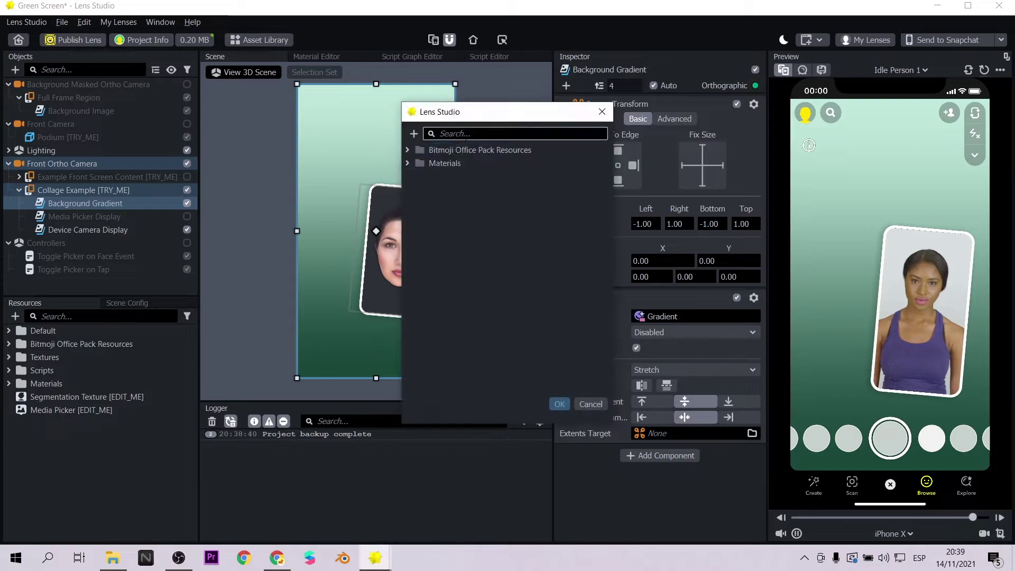
click(413, 134)
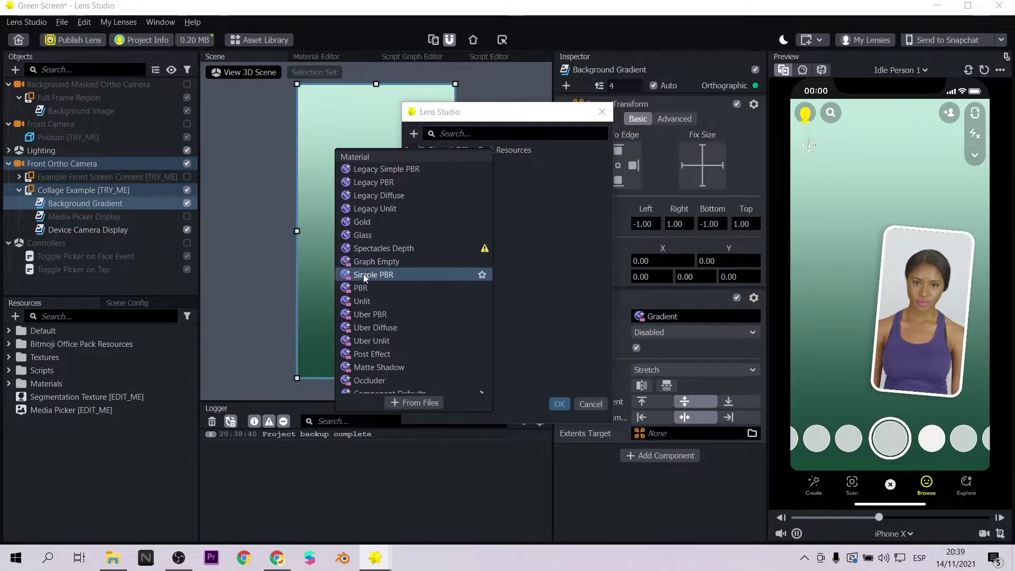
click(414, 275)
click(558, 403)
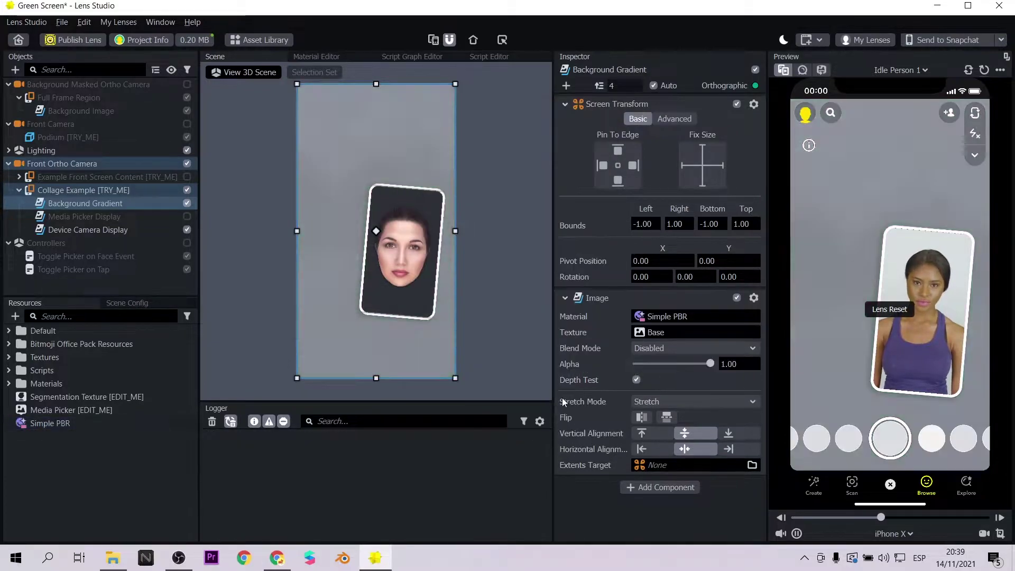
- Import the sky image file and use it as the Background Gradient's texture
click(653, 333)
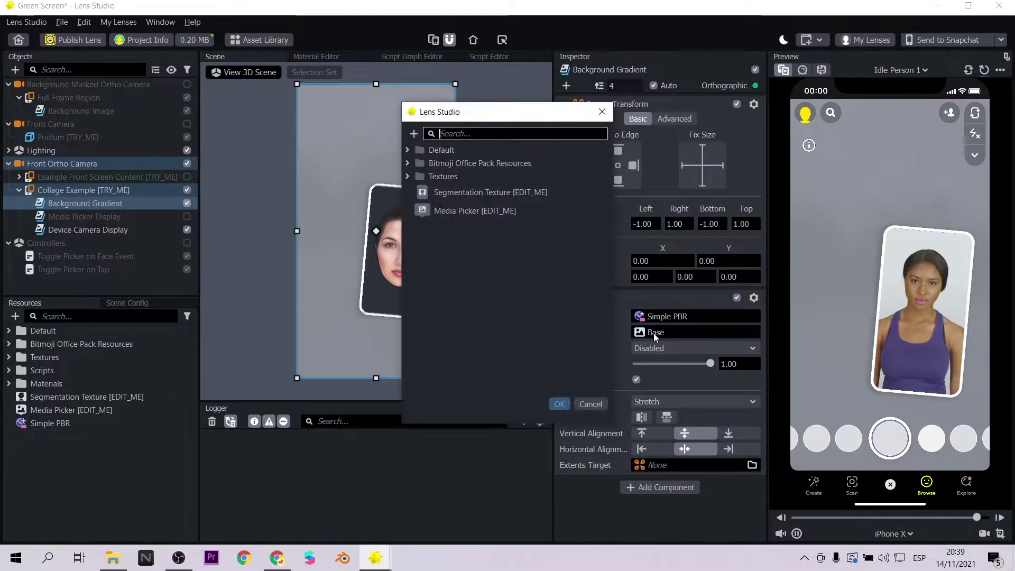
click(413, 134)
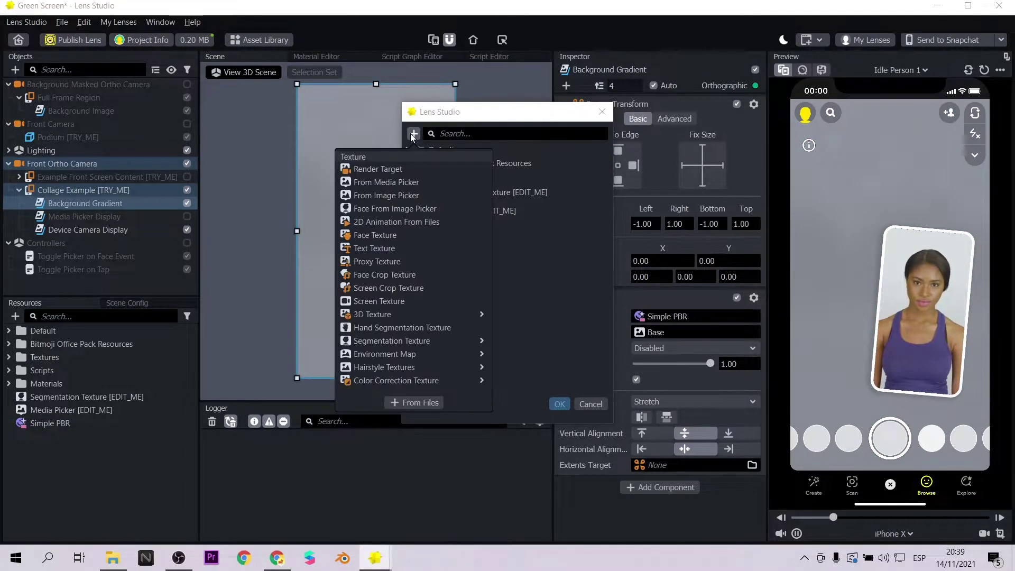
click(418, 402)
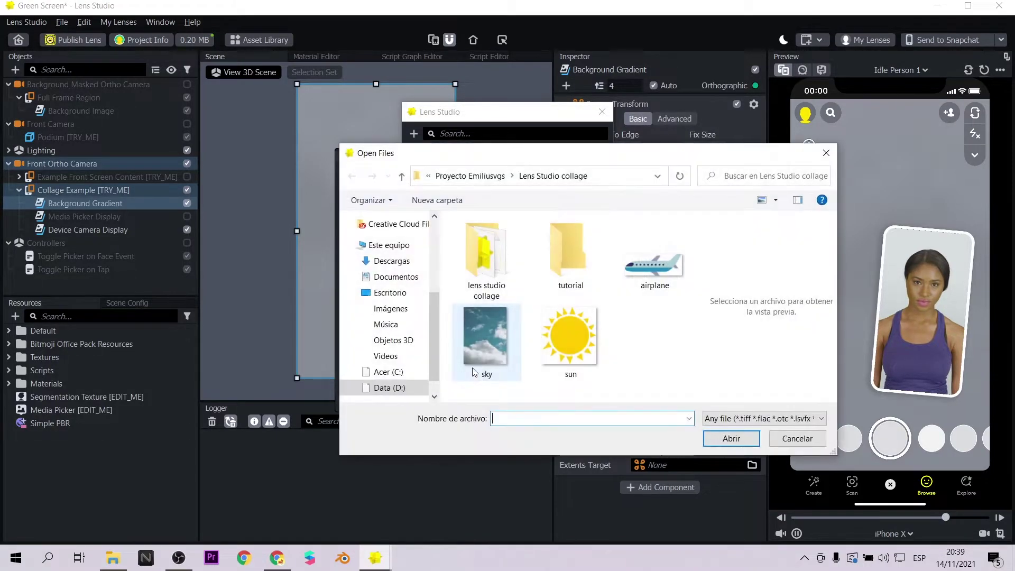
click(484, 338)
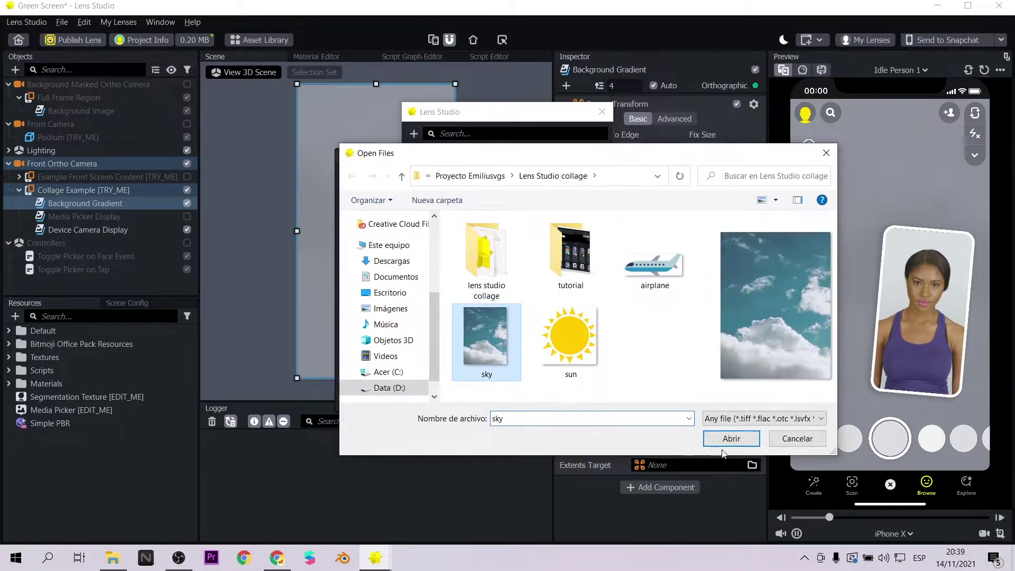
click(732, 439)
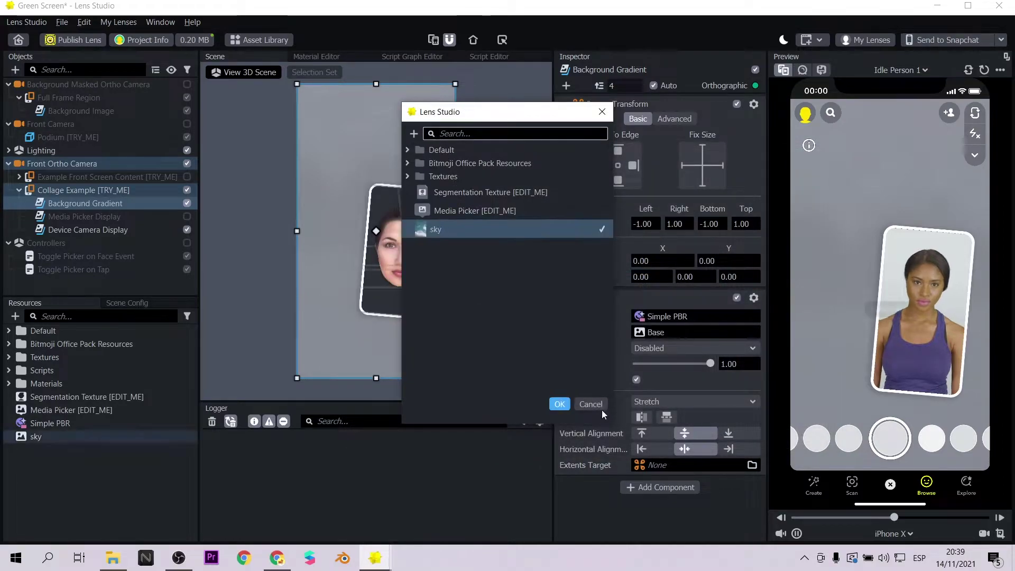
click(559, 404)
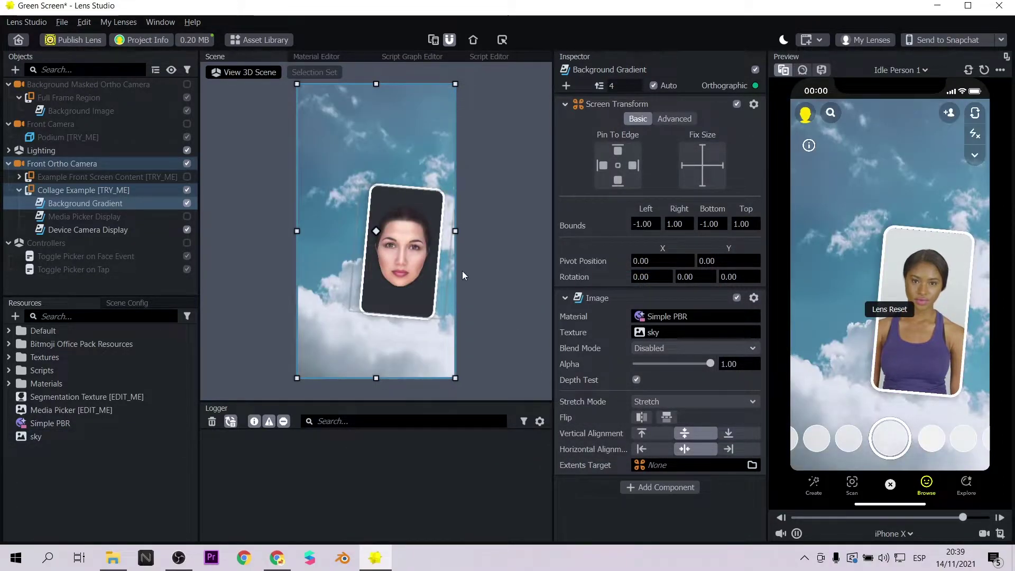
- Try enlarging the sky background beyond the screen frame's sides and top edge, and undo the resizing
scroll(451, 252, down, 2)
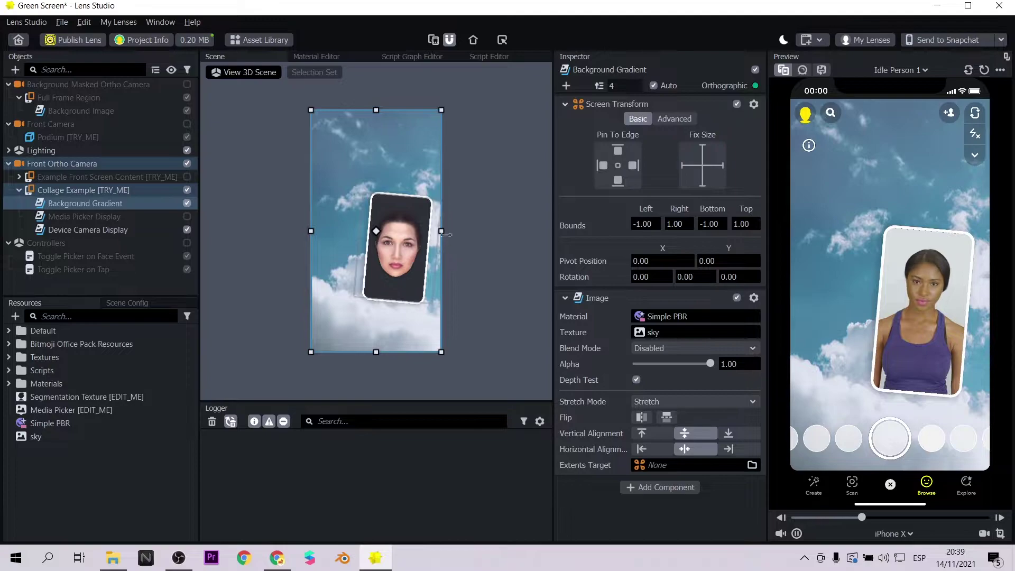
mouse_move(441, 231)
mouse_down()
mouse_move(468, 231)
mouse_move(444, 226)
mouse_up()
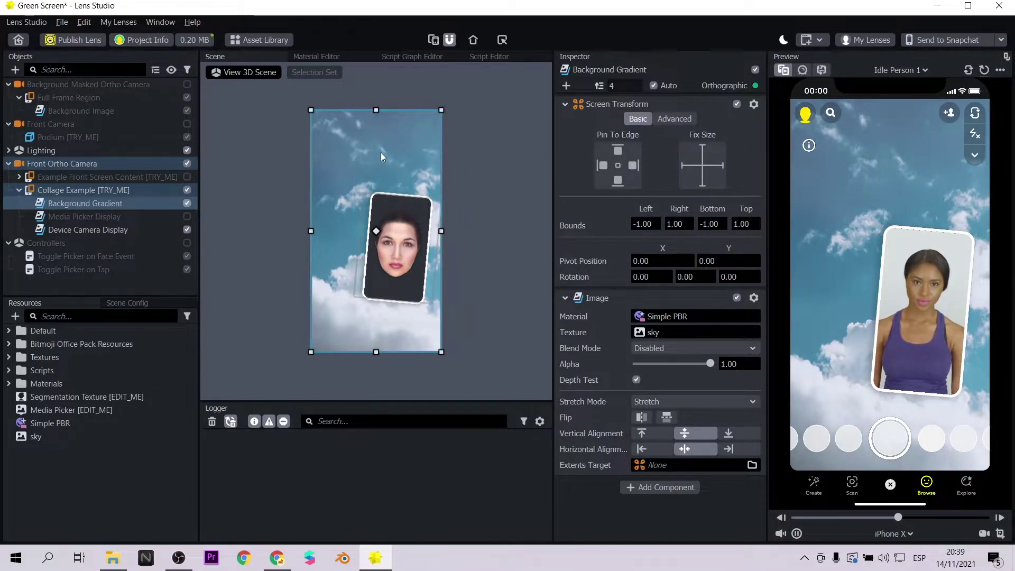
drag(691, 364, 710, 363)
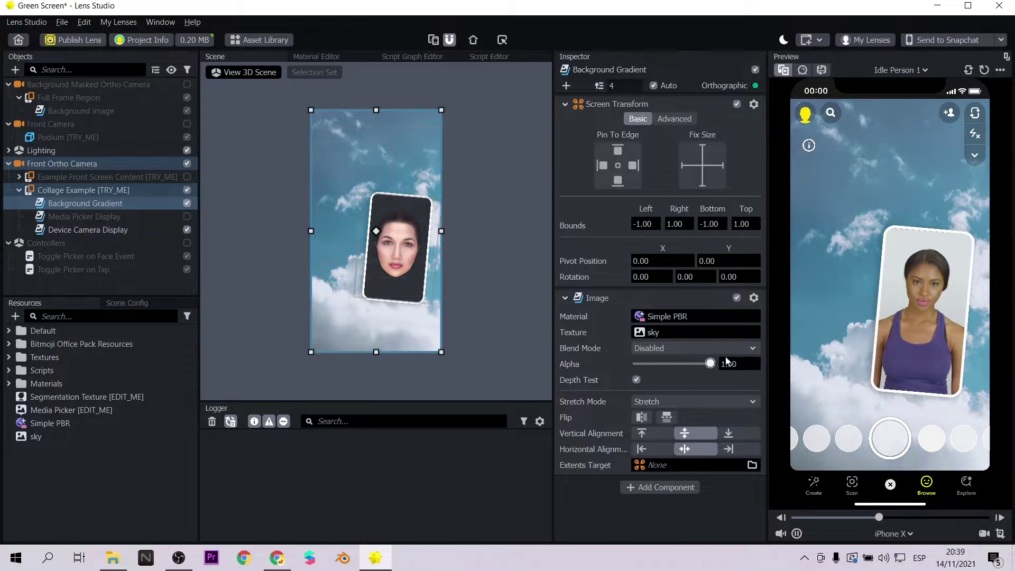
drag(441, 231, 482, 231)
drag(311, 231, 275, 230)
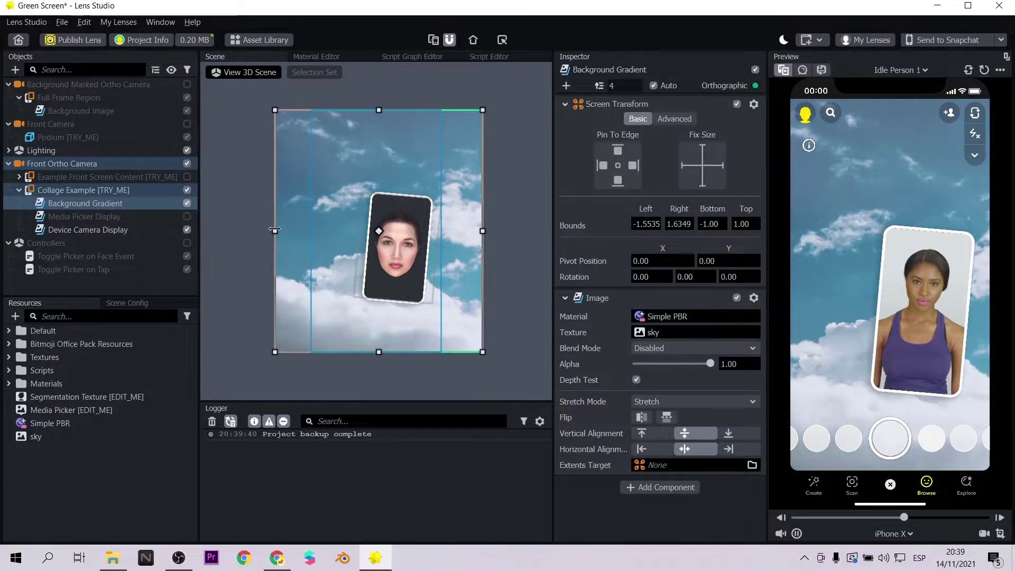
drag(379, 109, 379, 76)
key(ctrl+z)
key(ctrl+z)
key(ctrl+z)
key(ctrl+z)
key(ctrl+z)
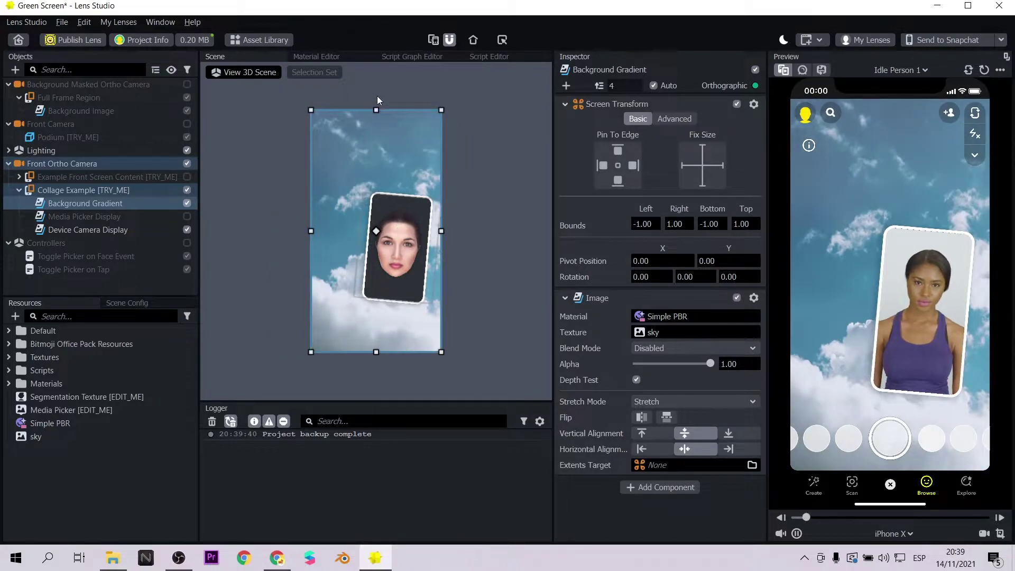
- Search the resources for "round" and set the corner radius to 0.13 on Rounded Media Picker and 0.50 on Rounded Device Camera Texture
click(153, 228)
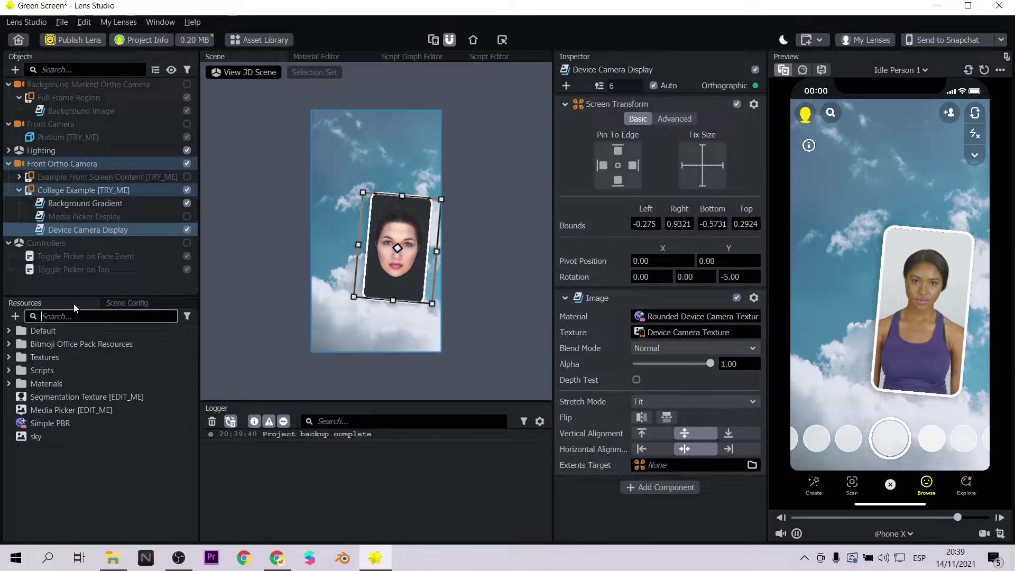
text(round)
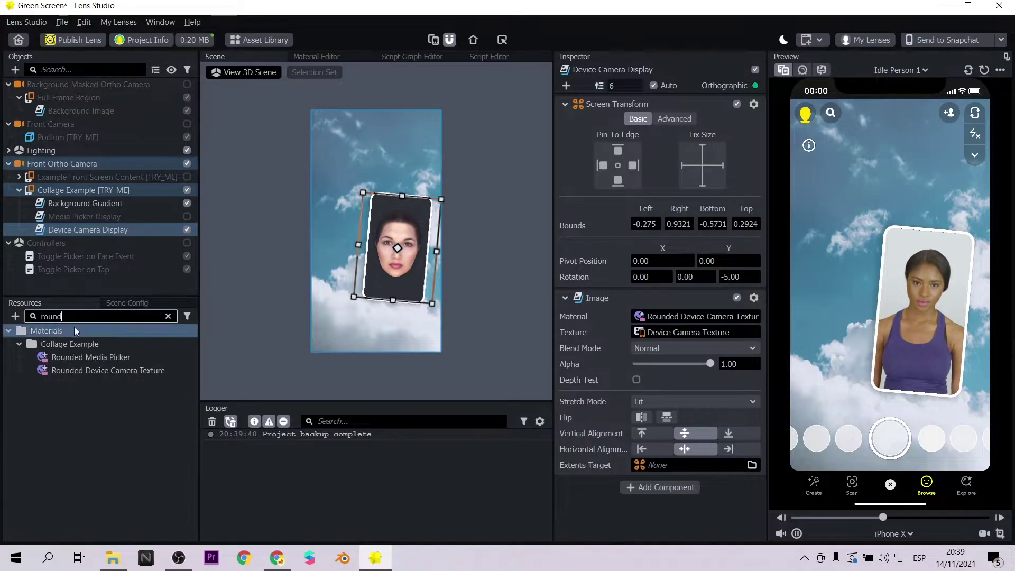
click(117, 357)
scroll(701, 191, down, 5)
scroll(701, 190, down, 1)
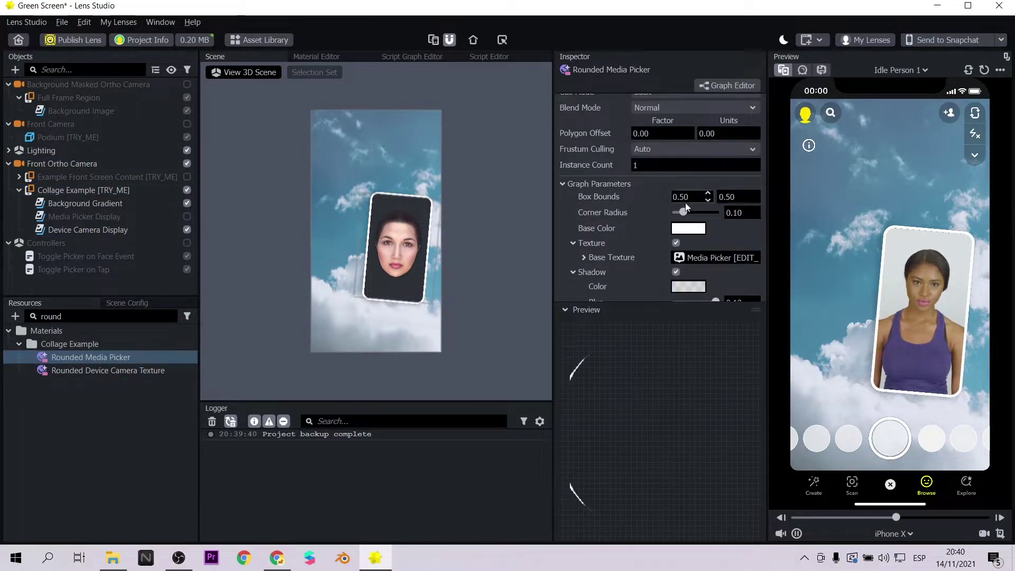
drag(683, 212, 698, 212)
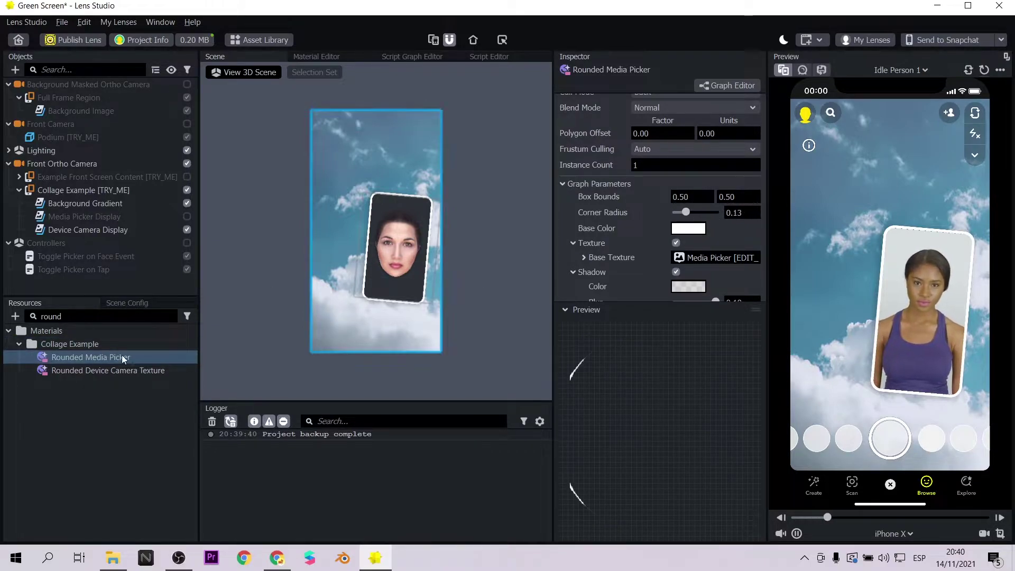
click(90, 370)
drag(688, 209, 765, 198)
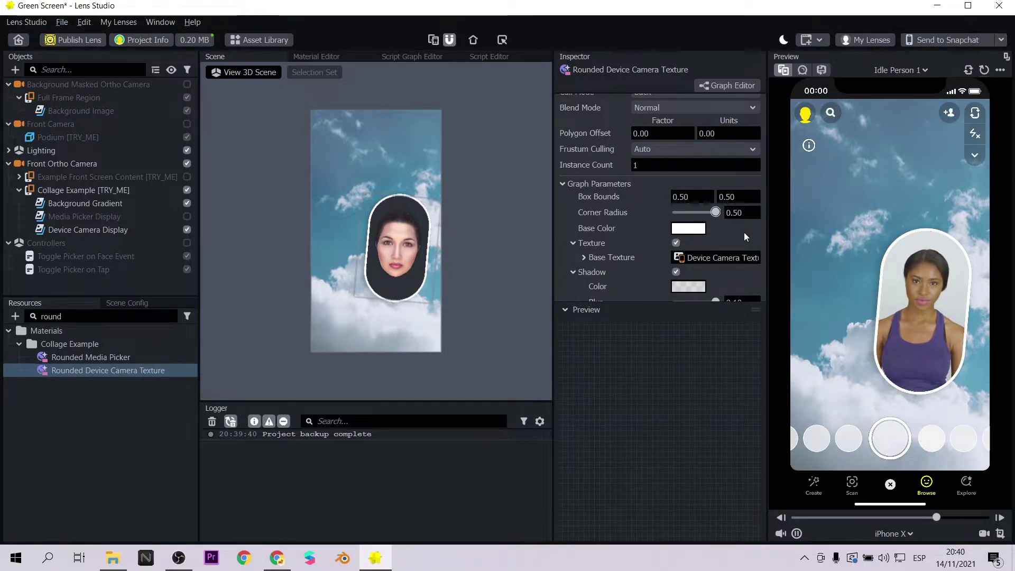
- Straighten the Device Camera Display to 0 rotation, enlarge and centre it, with bounds of about ±0.75 horizontally and ±0.54 vertically
click(116, 232)
drag(398, 223, 389, 230)
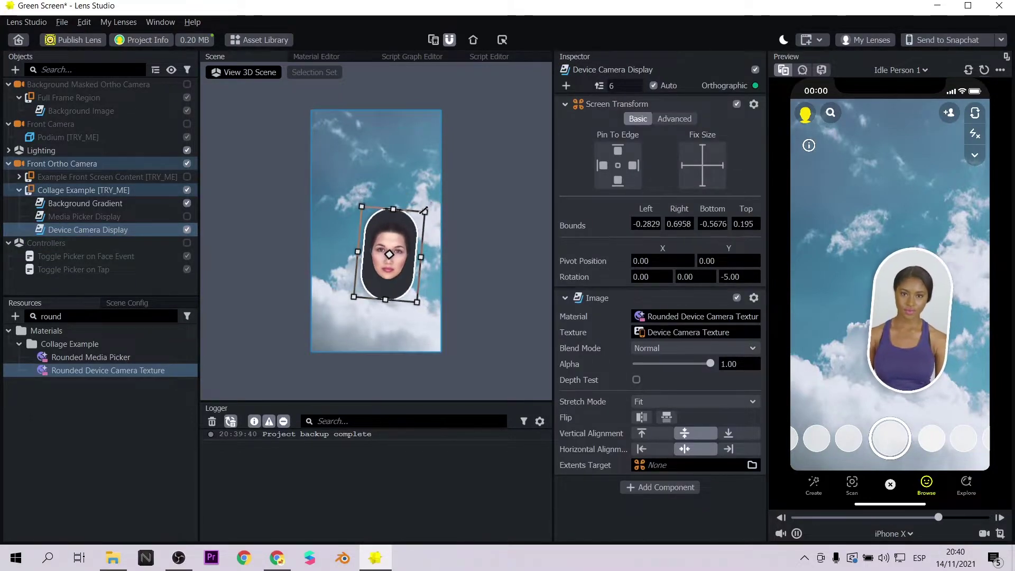
drag(454, 231, 392, 183)
drag(405, 241, 424, 282)
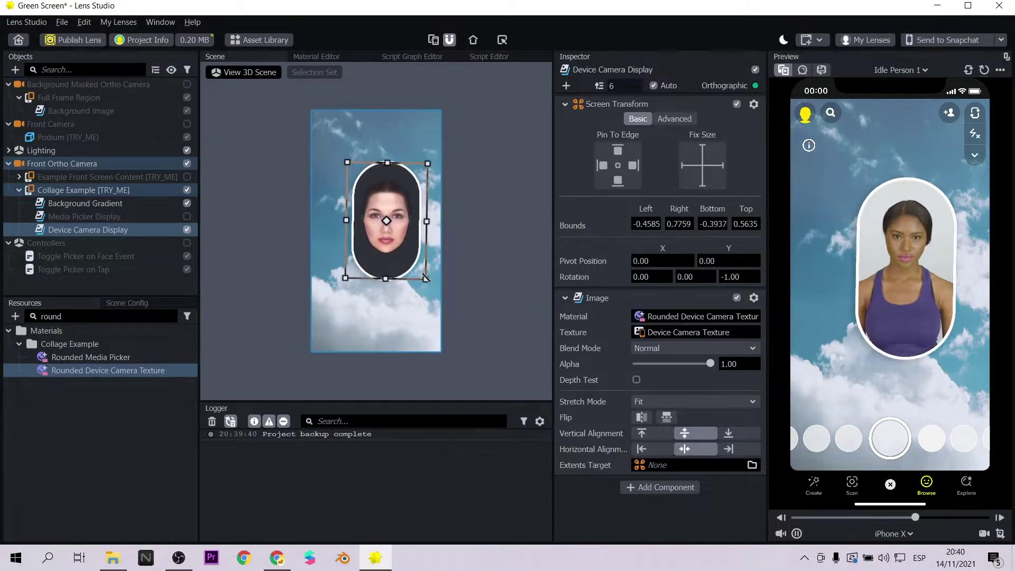
drag(426, 153, 429, 155)
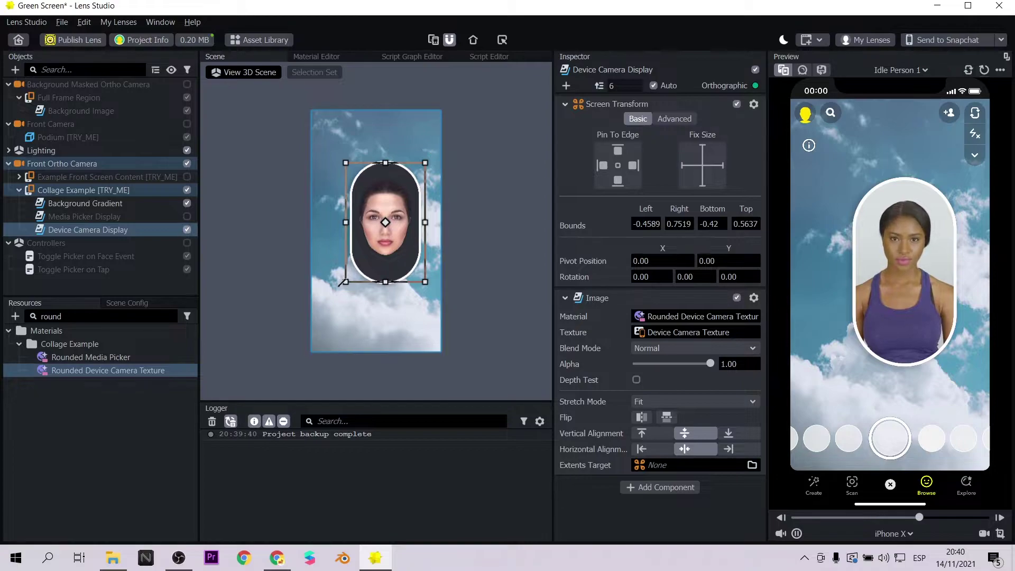
drag(345, 281, 327, 295)
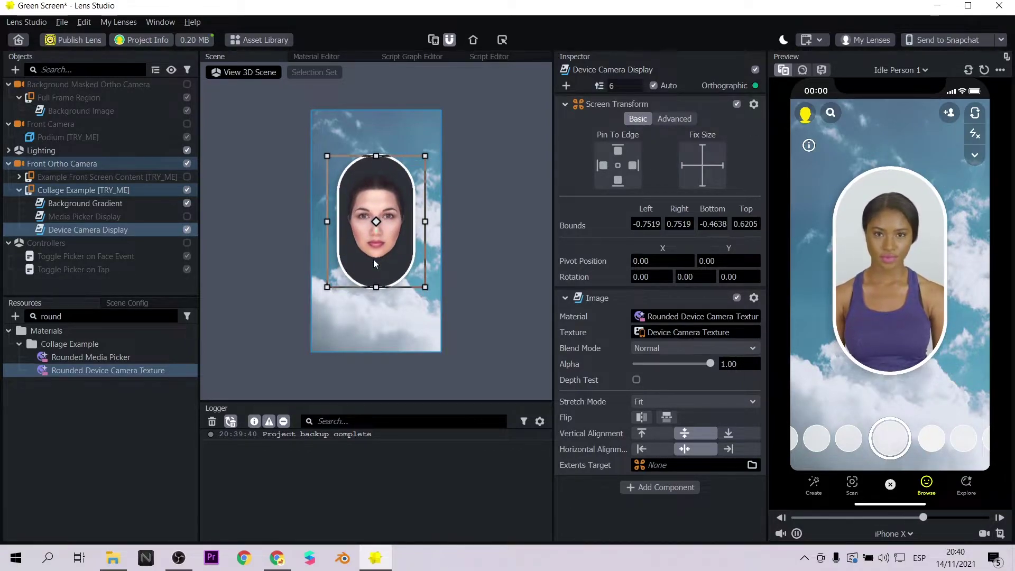
drag(373, 259, 372, 266)
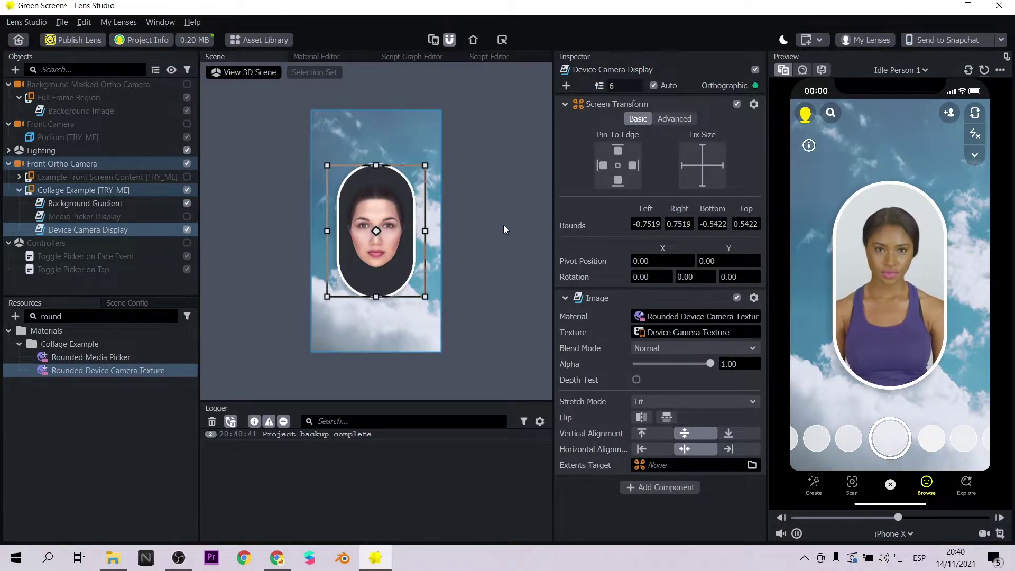
- Add a second Image component to the Device Camera Display and import the airplane file as its texture
click(640, 487)
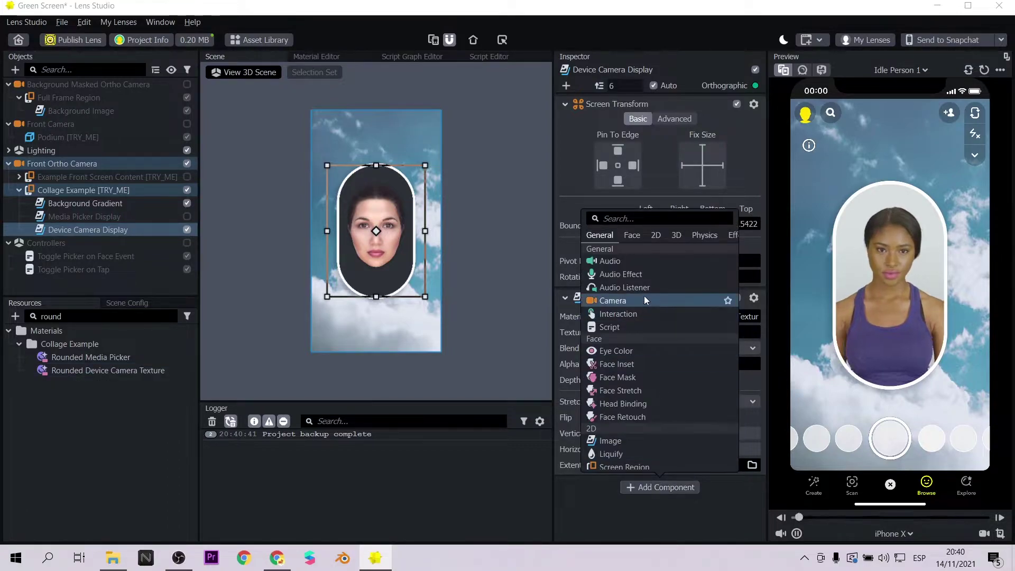
click(630, 440)
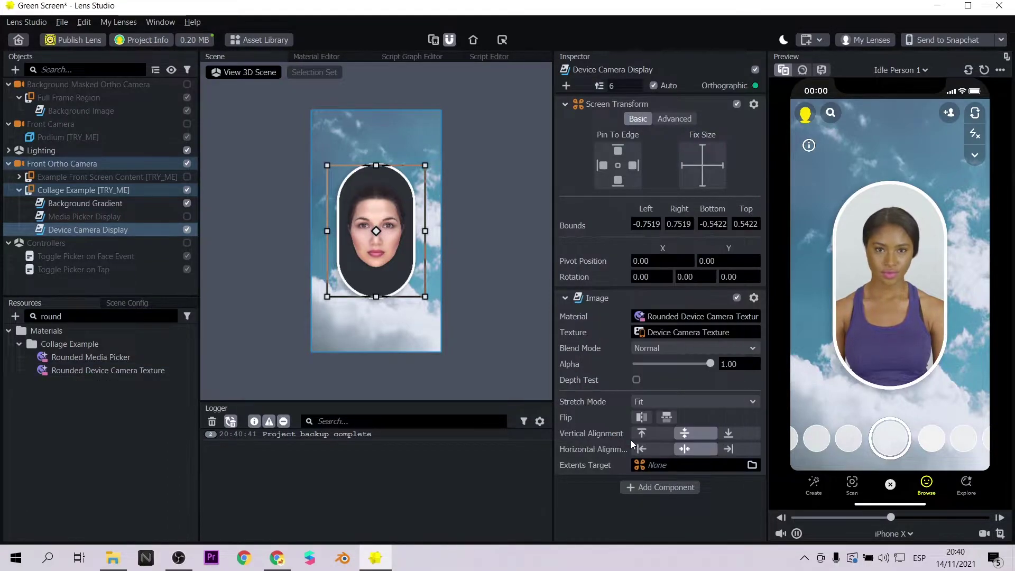
scroll(633, 422, down, 3)
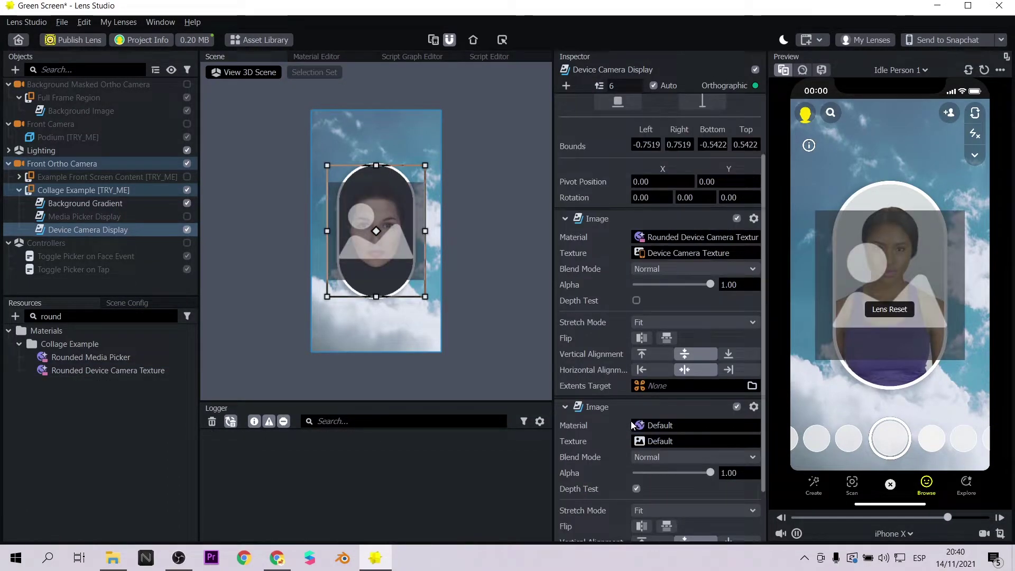
click(663, 440)
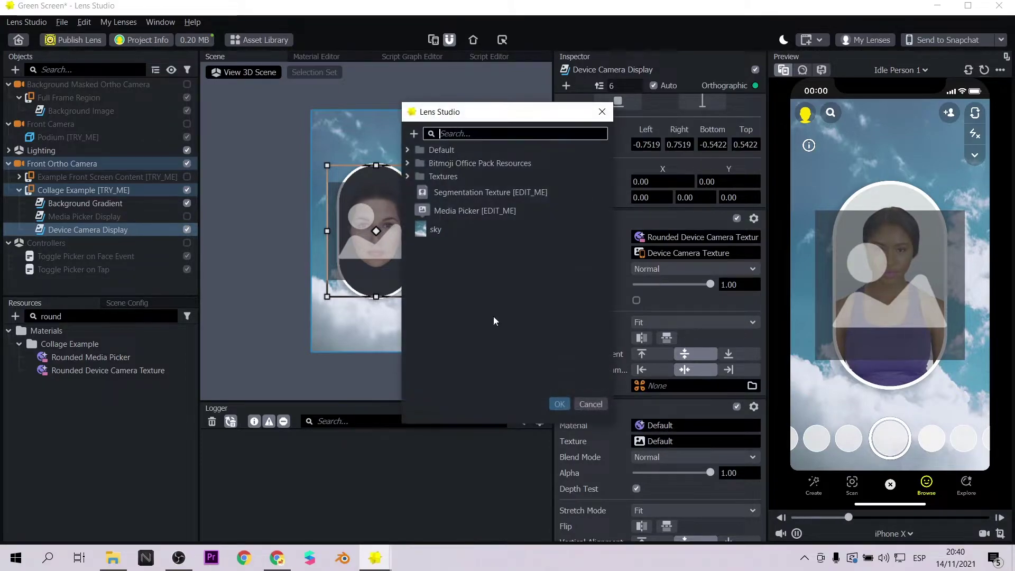
click(413, 133)
click(426, 406)
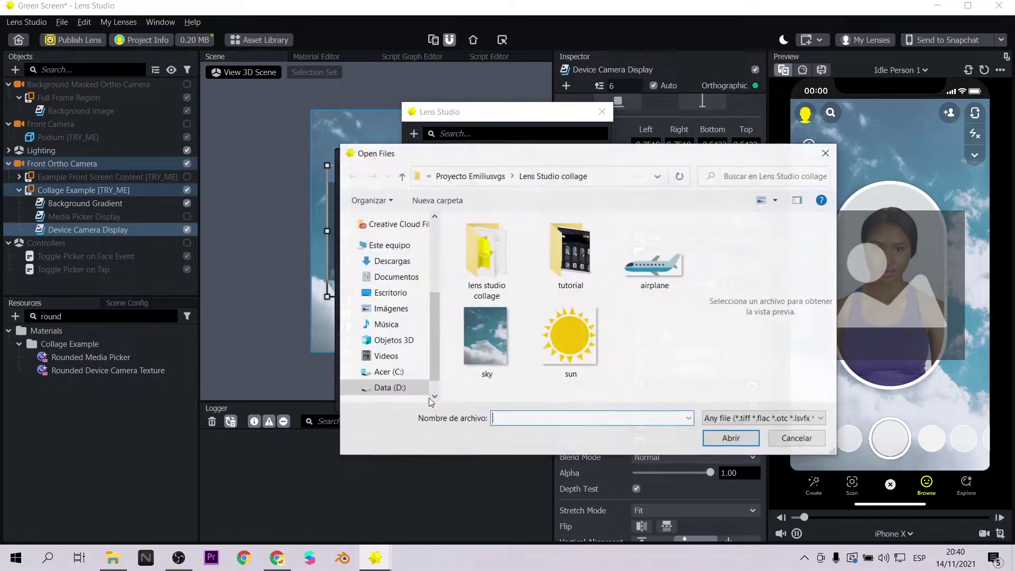
click(670, 268)
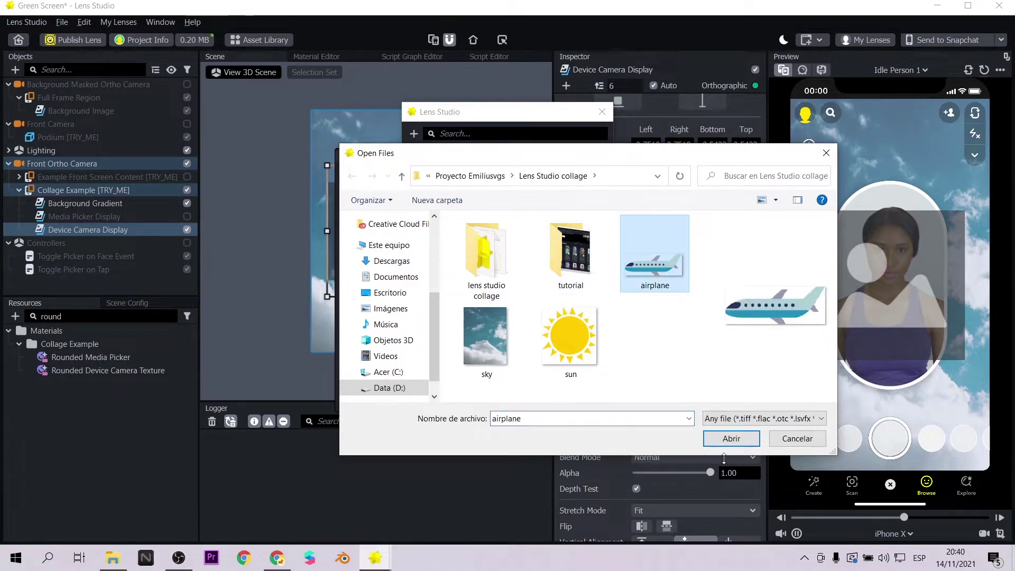
click(728, 438)
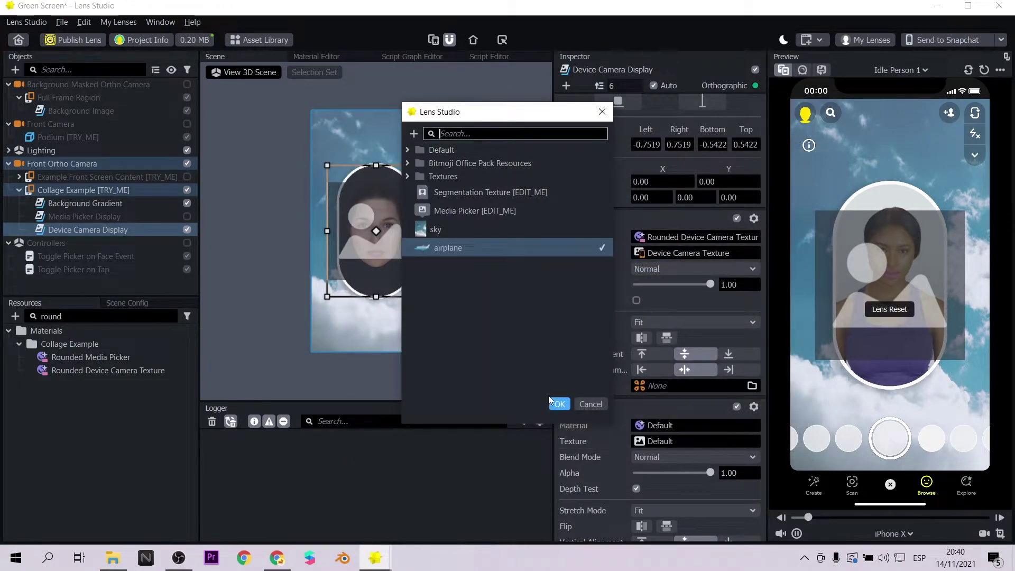
click(559, 404)
- Flip the airplane image horizontally and set its vertical alignment to bottom
scroll(684, 442, down, 1)
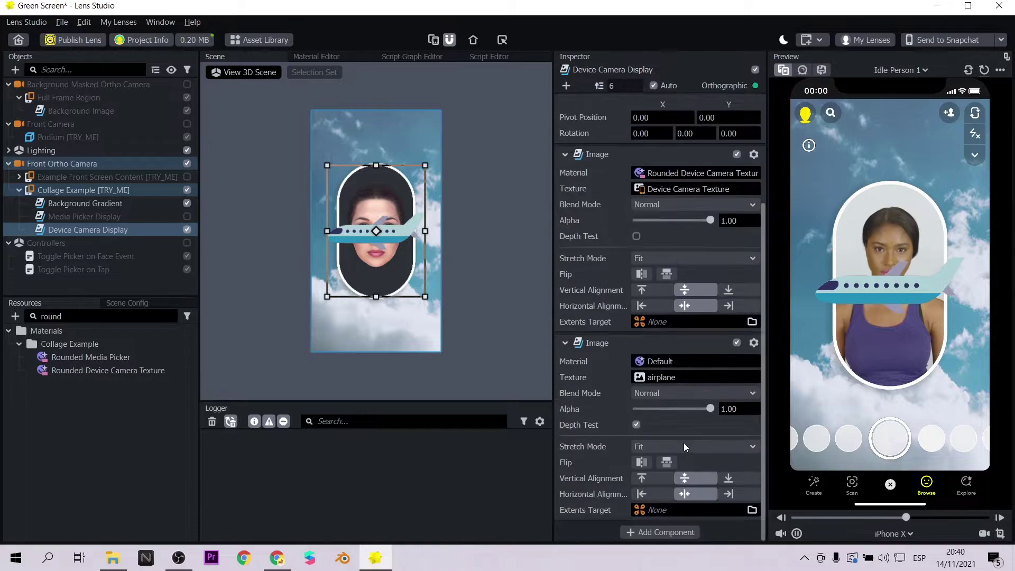
click(661, 465)
click(661, 464)
click(640, 463)
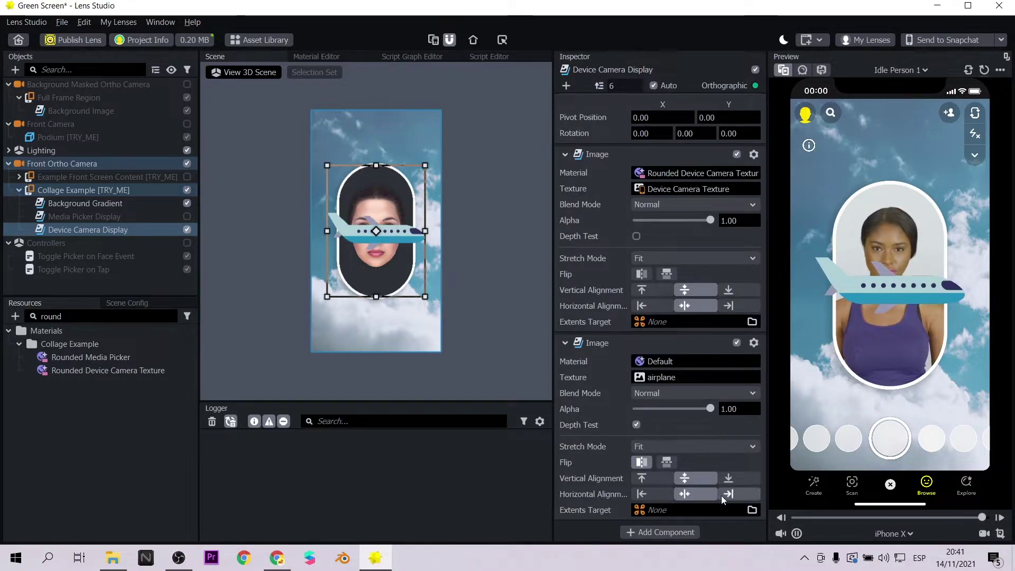
click(727, 479)
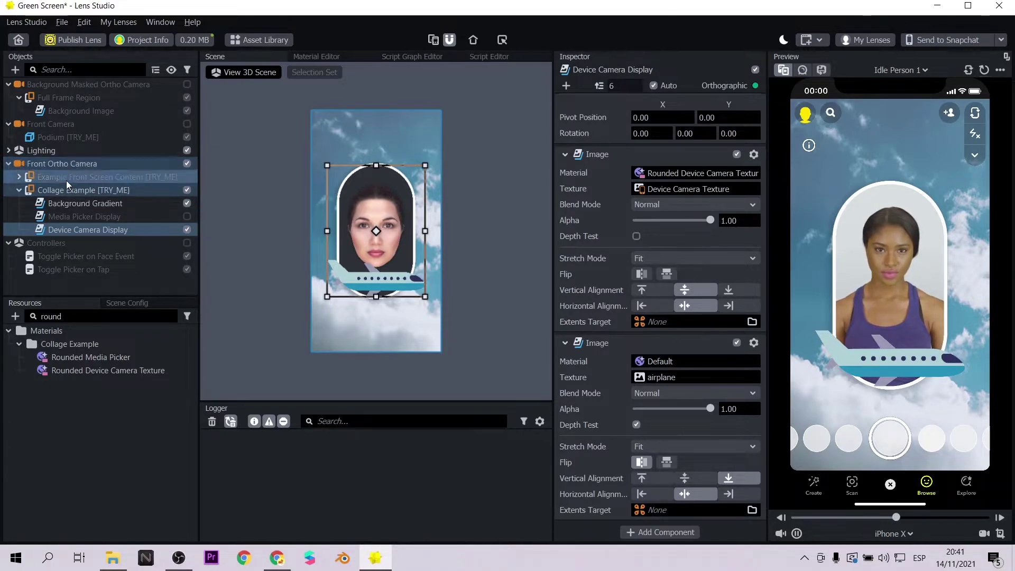
- Add an Image Object under Collage Example [TRY_ME] and assign it to the Orthographic Layer
click(84, 189)
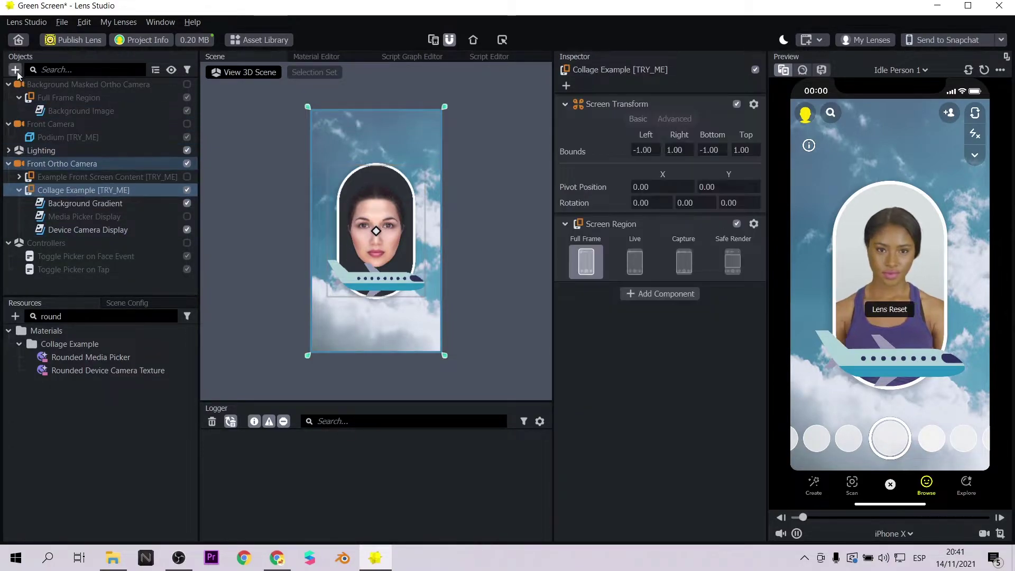
click(16, 70)
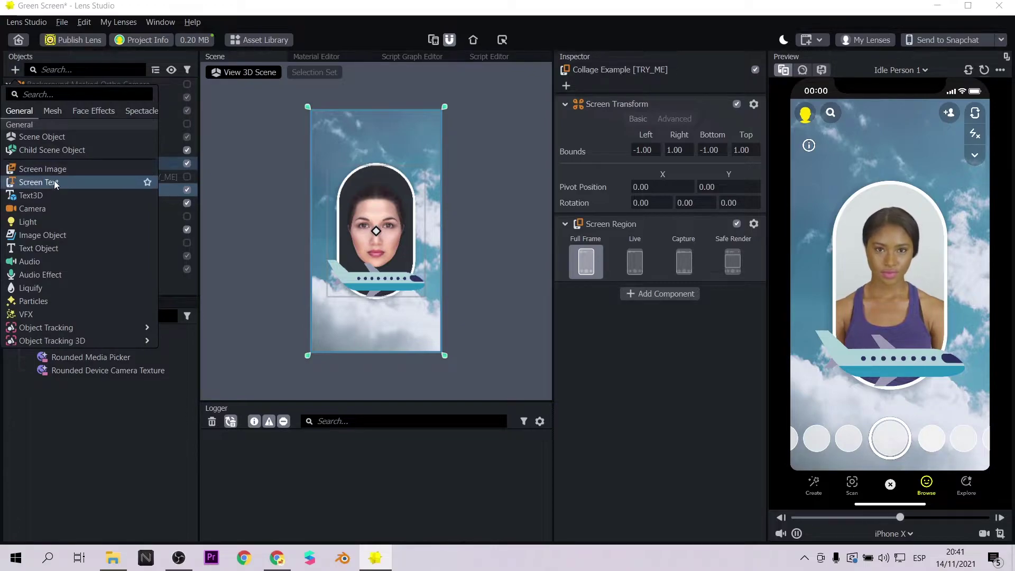
click(60, 233)
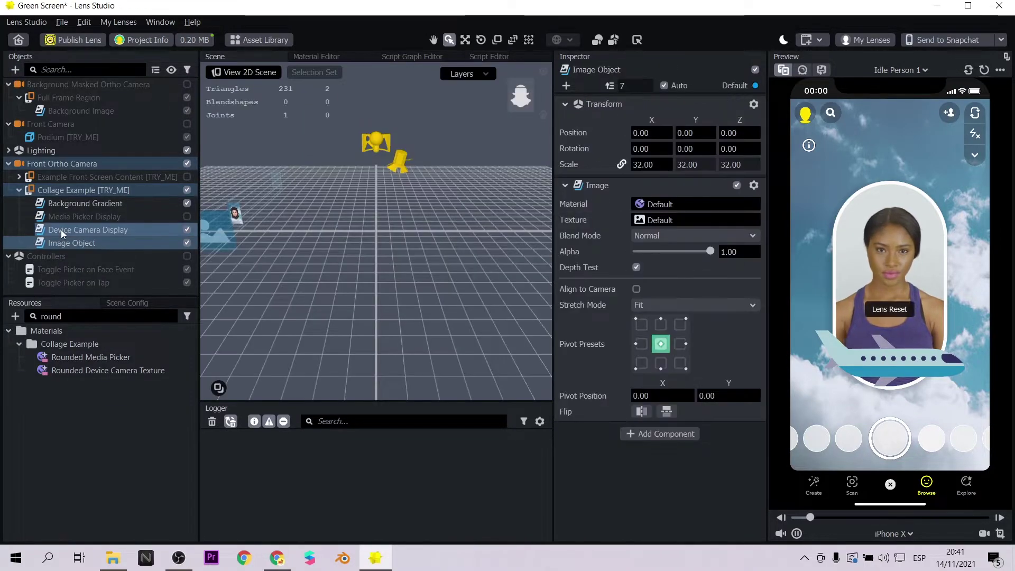
right_drag(222, 221, 413, 253)
click(733, 85)
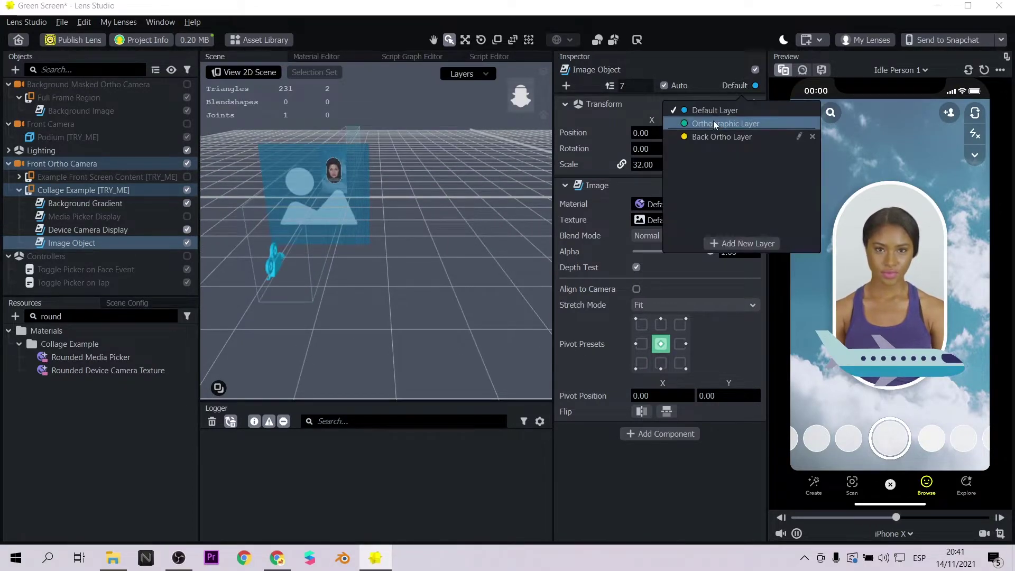
click(715, 123)
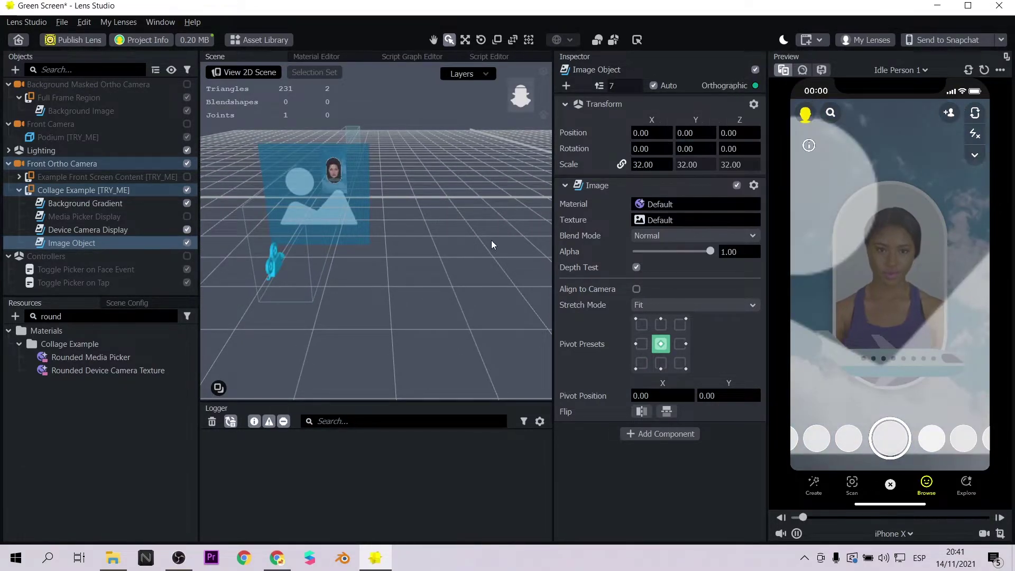
- Import the sun file as the new Image Object's texture
click(654, 221)
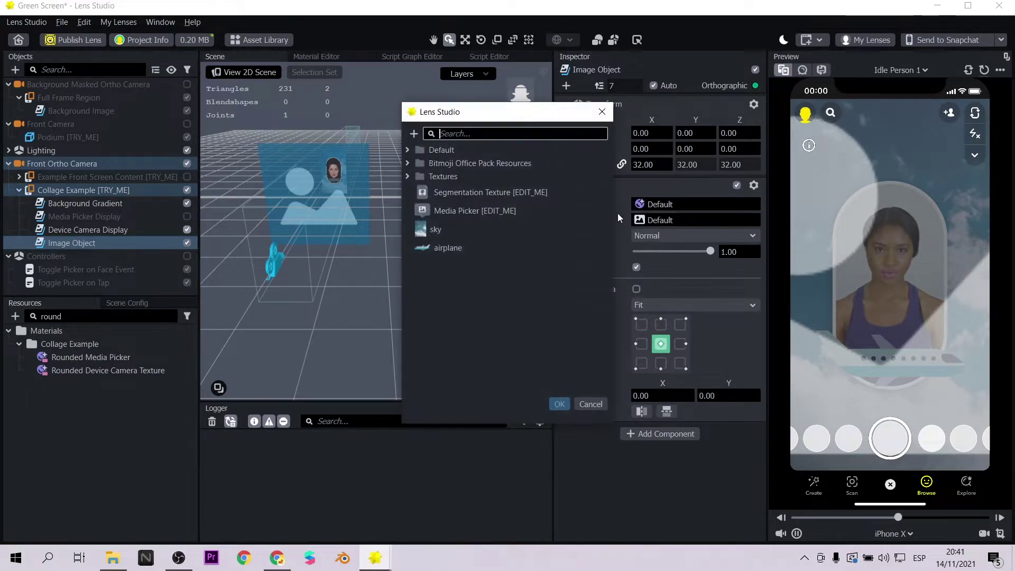
click(413, 134)
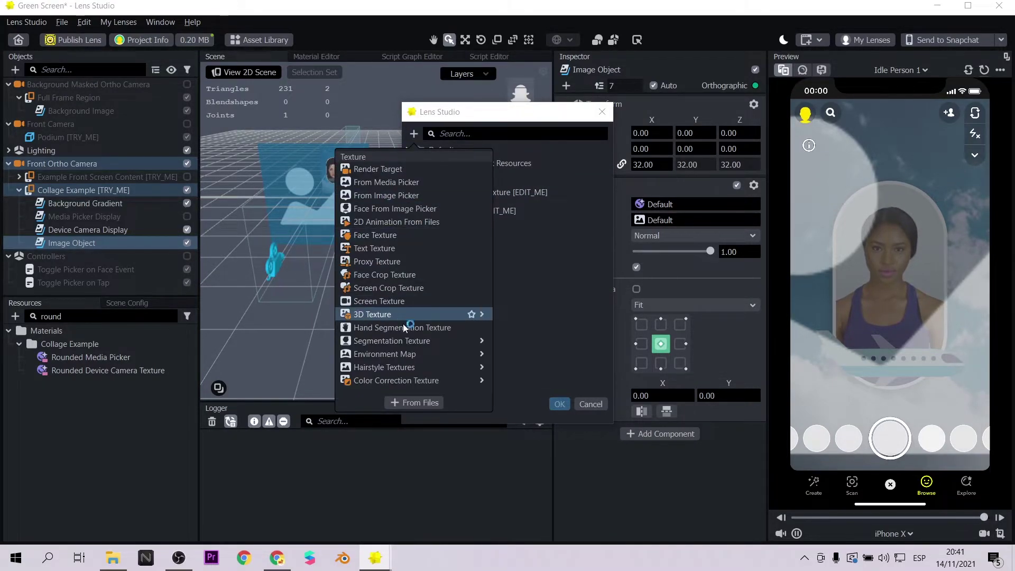
click(416, 403)
click(571, 337)
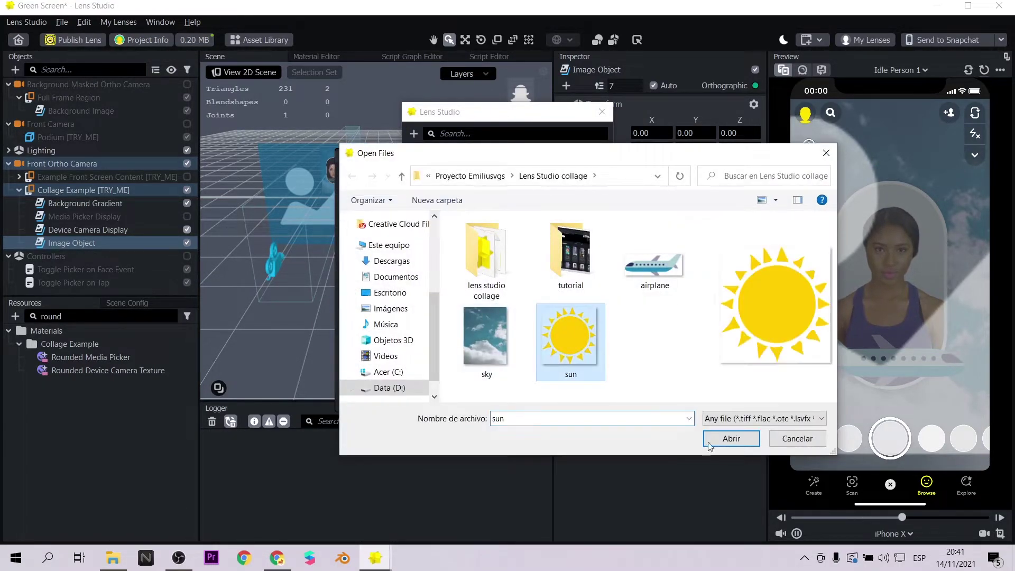
click(731, 438)
click(567, 402)
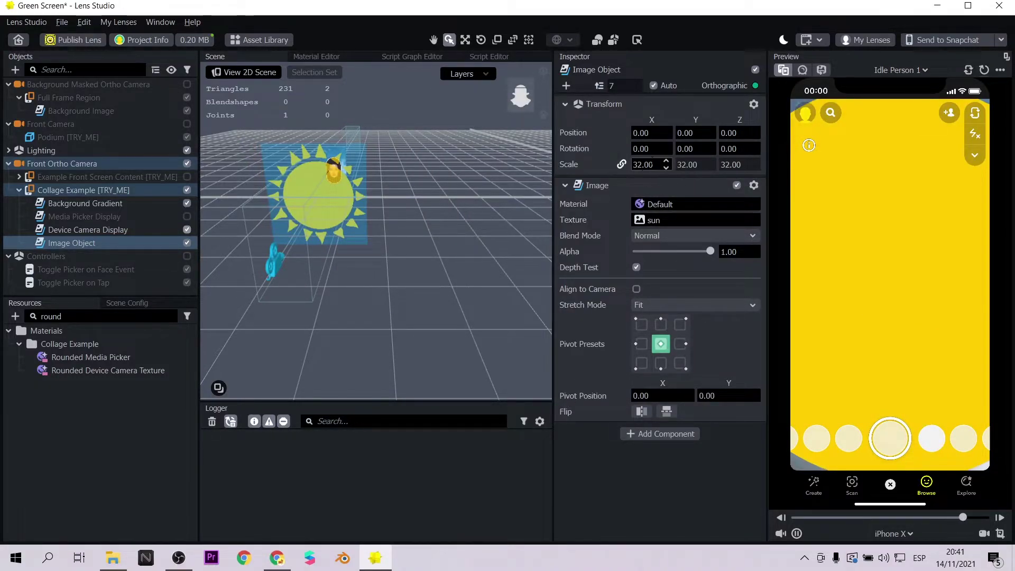
- Scale the sun image to 3 and move it above and to the right of the camera frame
key(BackSpace)
key(Return)
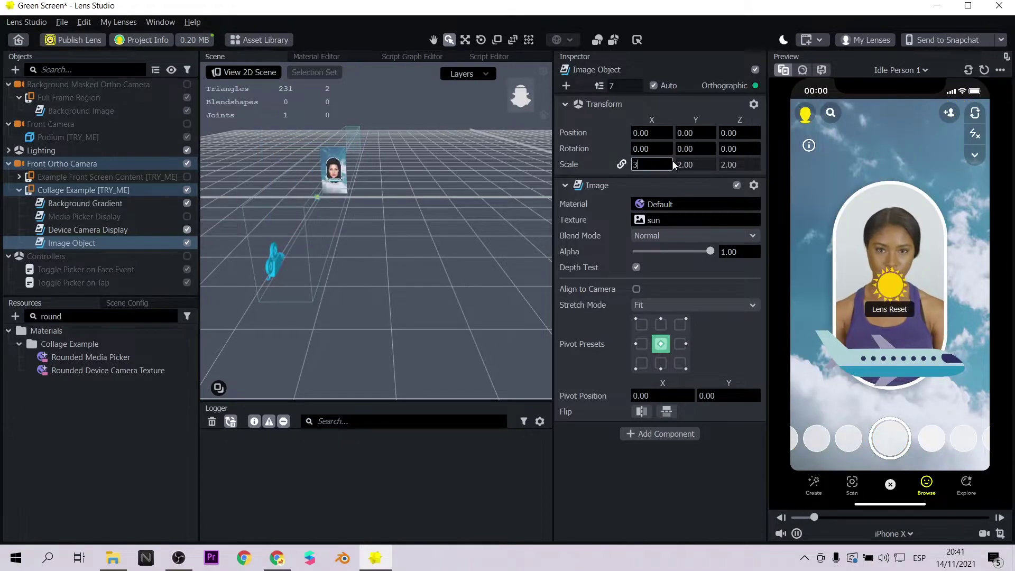
drag(327, 174, 332, 164)
click(243, 72)
click(397, 225)
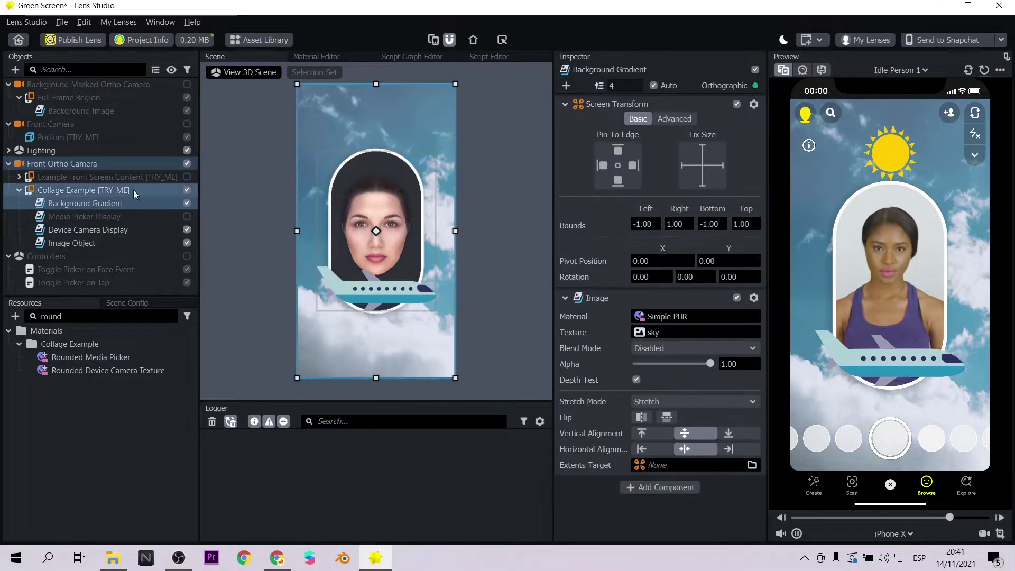
click(243, 71)
click(243, 72)
click(71, 242)
click(243, 72)
drag(332, 176, 319, 145)
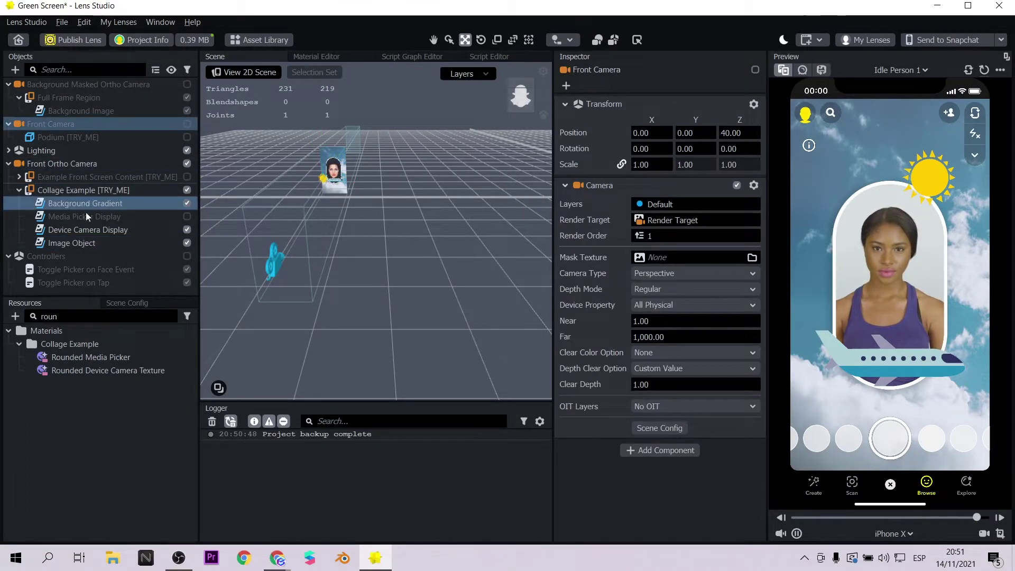
- Duplicate the Device Camera Display and place a smaller copy near the collage's upper-left corner, spanning about -1.00 to -0.25 horizontally and 0.24 to 0.85 vertically
click(87, 231)
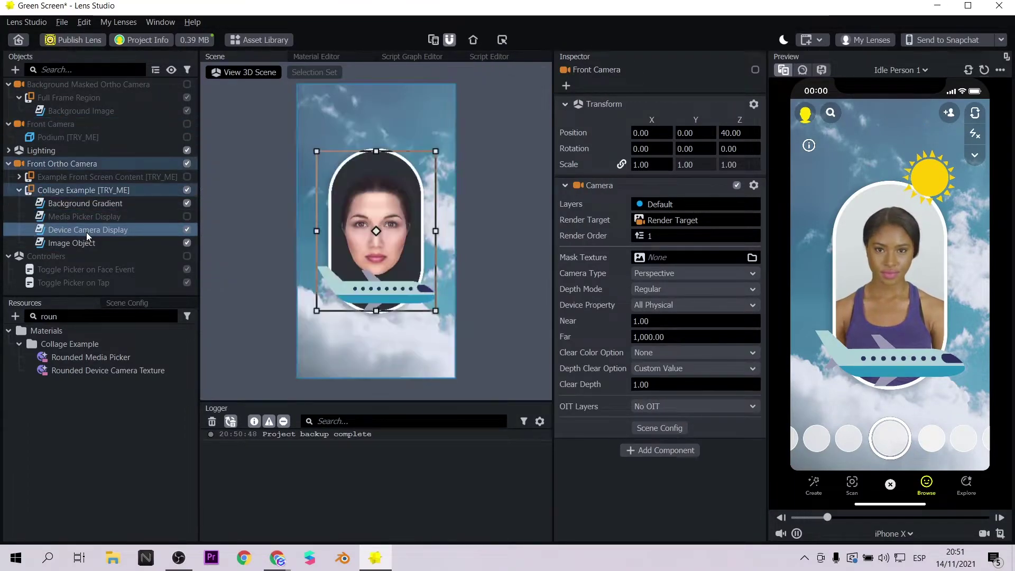
right_click(86, 232)
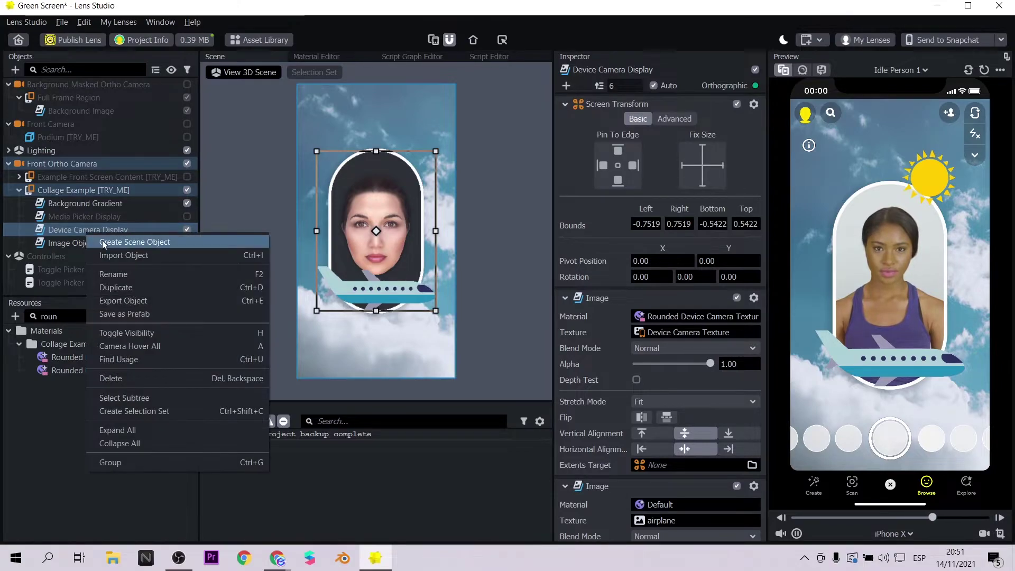
click(137, 286)
drag(436, 151, 345, 122)
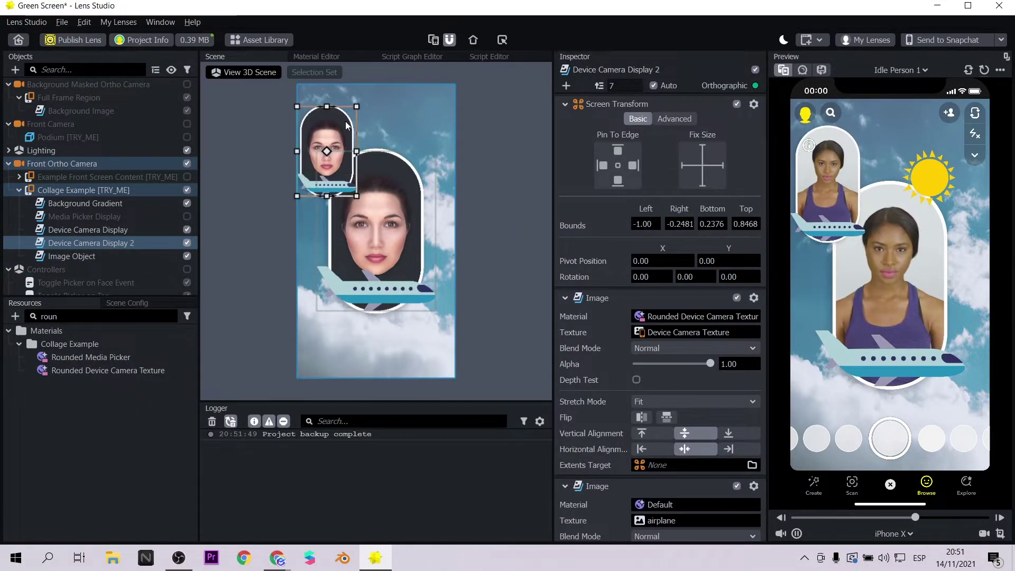
- Align the copy's airplane image to the top and left, and turn off its horizontal flip
scroll(683, 439, down, 5)
click(732, 494)
click(692, 479)
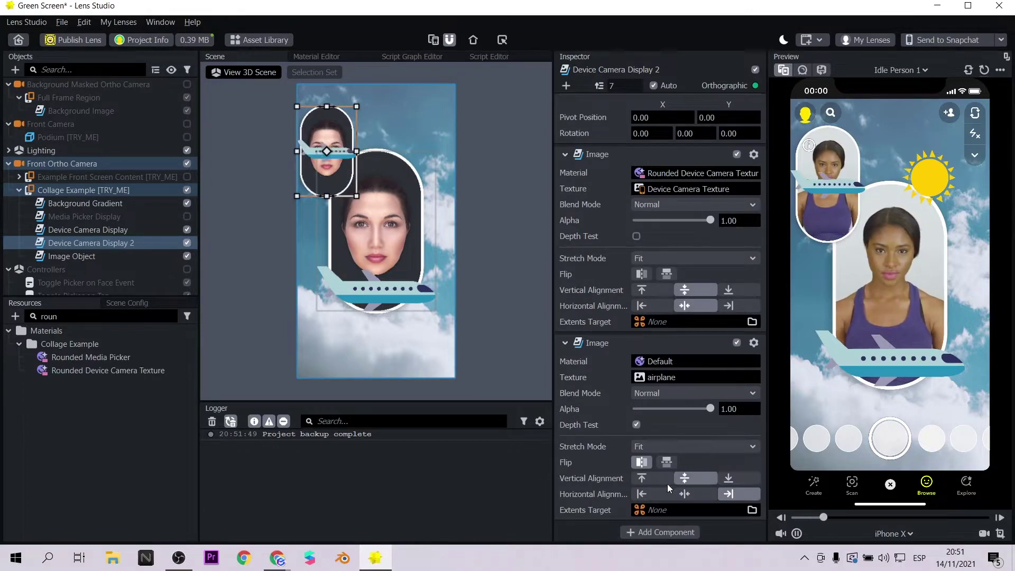
click(655, 478)
click(656, 493)
click(642, 462)
- Tilt the upper-left camera frame to a rotation of -10, and shrink and reposition the main camera frame
drag(361, 84, 371, 90)
click(376, 227)
drag(375, 227, 432, 278)
- Duplicate the main camera frame and place the smaller, counterclockwise-tilted copy in the collage's lower-left area
key(ctrl+d)
click(376, 212)
drag(376, 211, 380, 211)
drag(418, 296, 341, 268)
- Move the sun image slightly higher in the collage's upper-right area
click(343, 132)
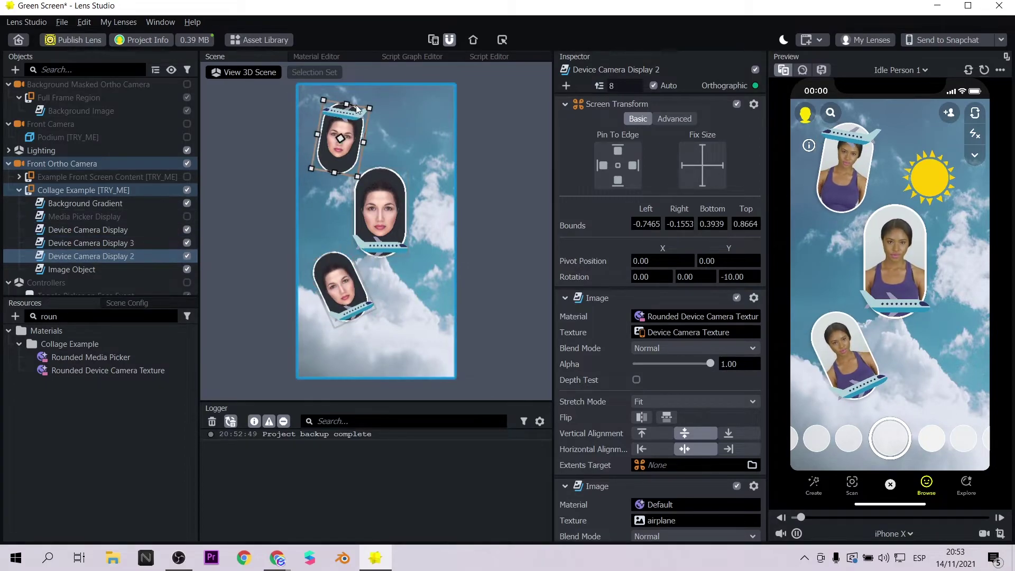
click(72, 269)
drag(321, 158, 319, 142)
- Duplicate Device Camera Display 3 and place the copy in the collage's lower-right area, tilted clockwise
click(125, 243)
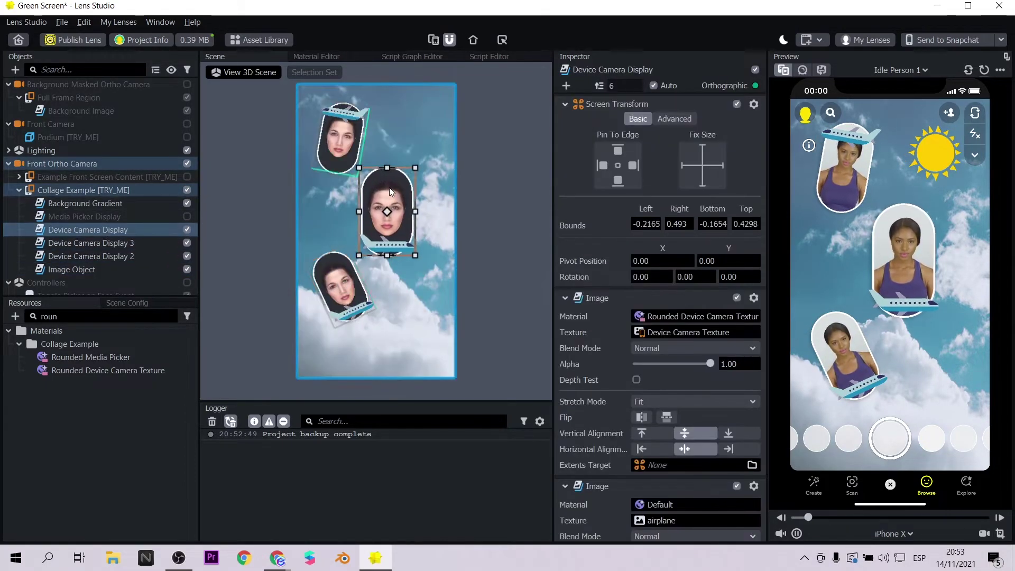
key(ctrl+d)
drag(431, 259, 459, 262)
drag(398, 312, 417, 298)
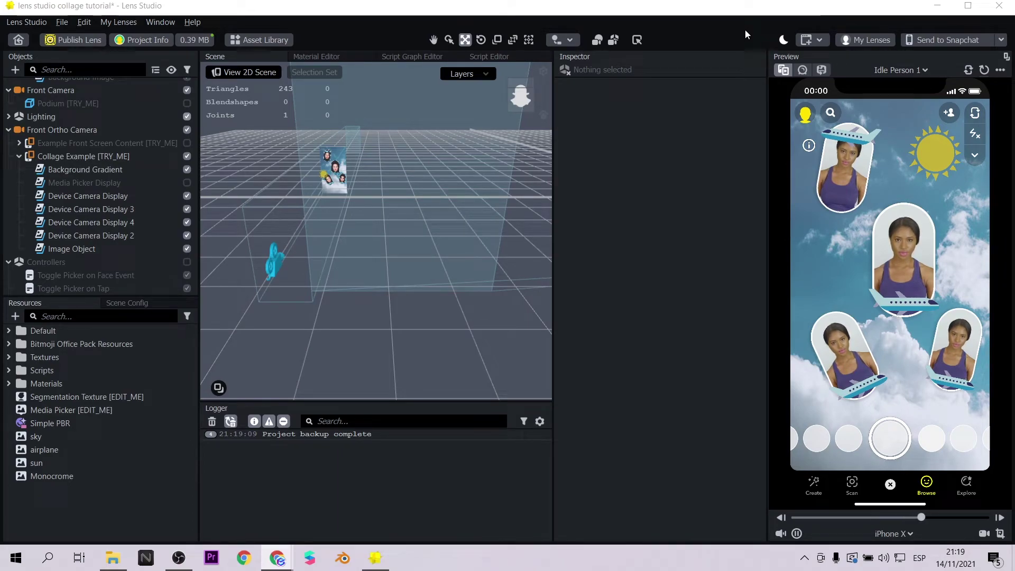
- Add a Retro Game color correction to the Front Camera and assign it to the Orthographic Layer
scroll(80, 140, up, 2)
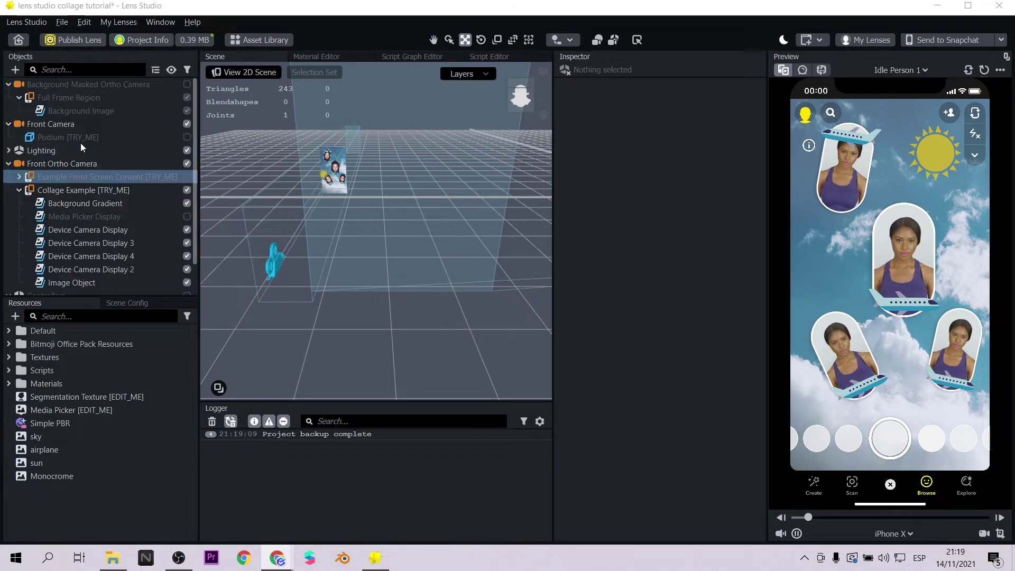
click(49, 125)
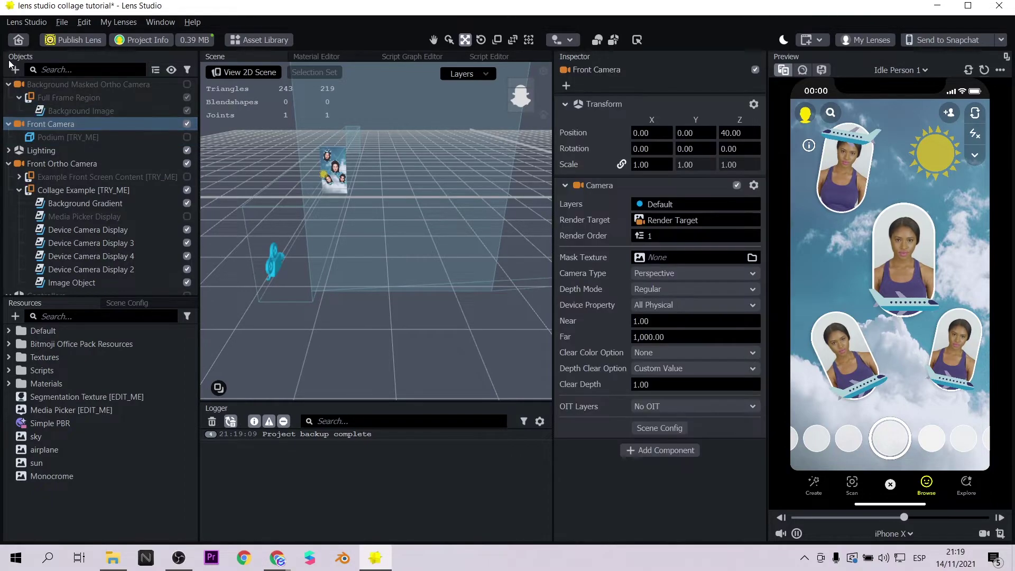
click(15, 69)
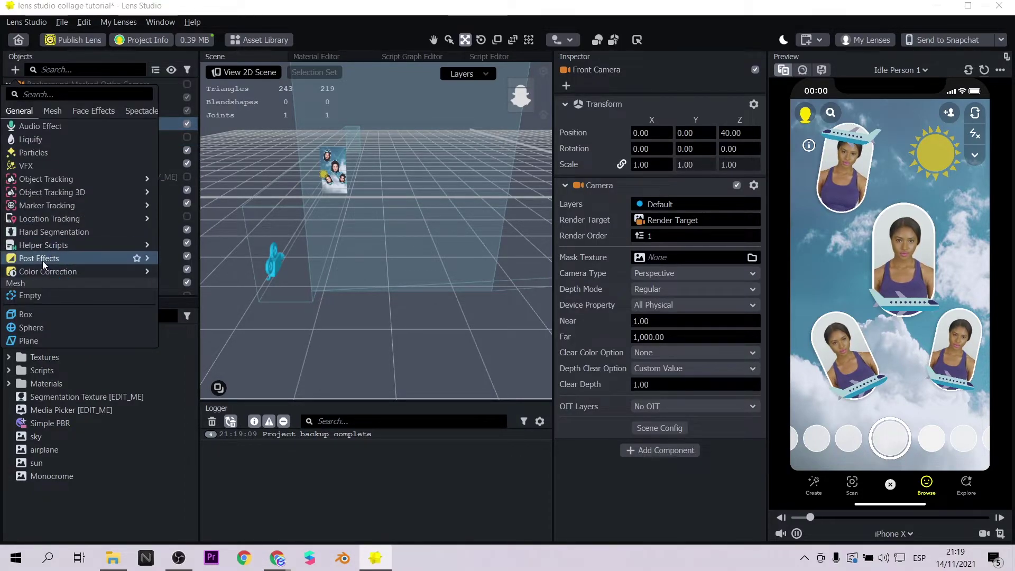
mouse_move(68, 271)
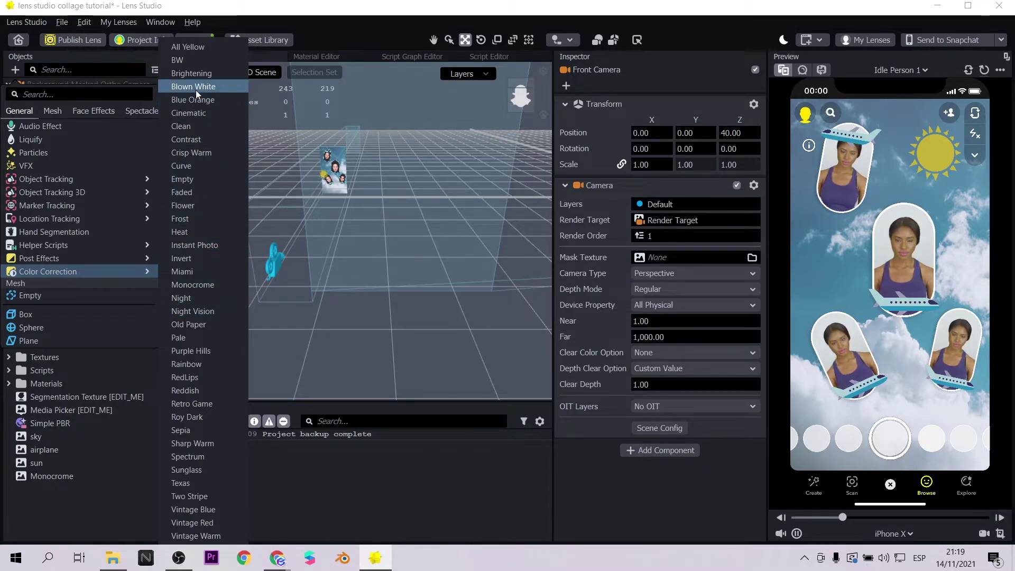
click(193, 403)
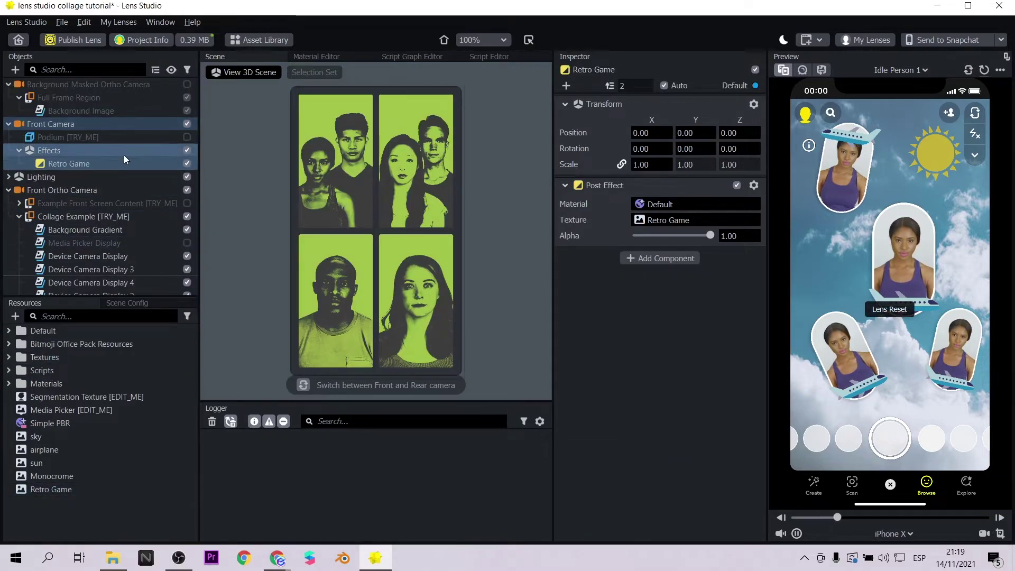
click(738, 85)
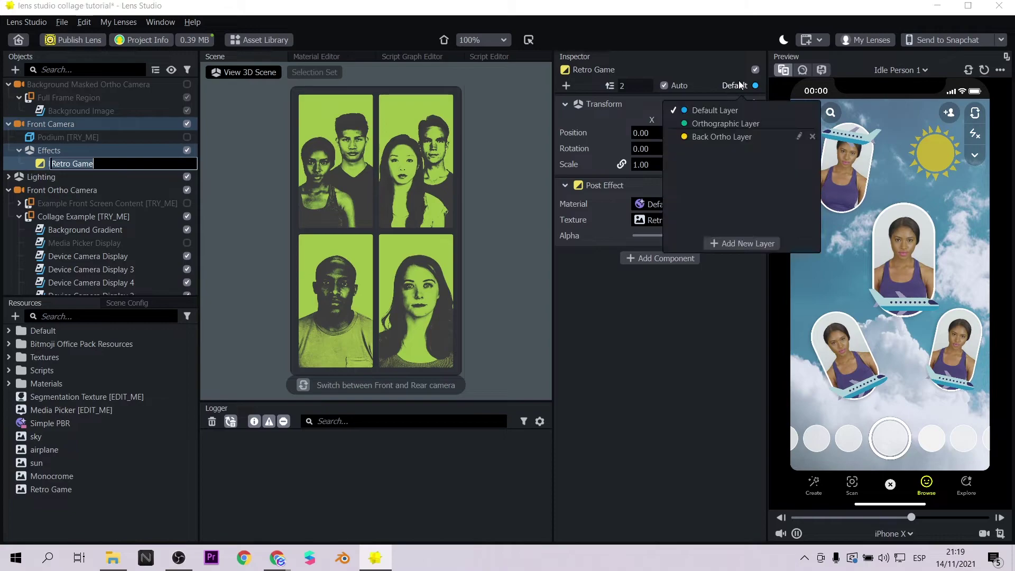
click(722, 124)
click(691, 361)
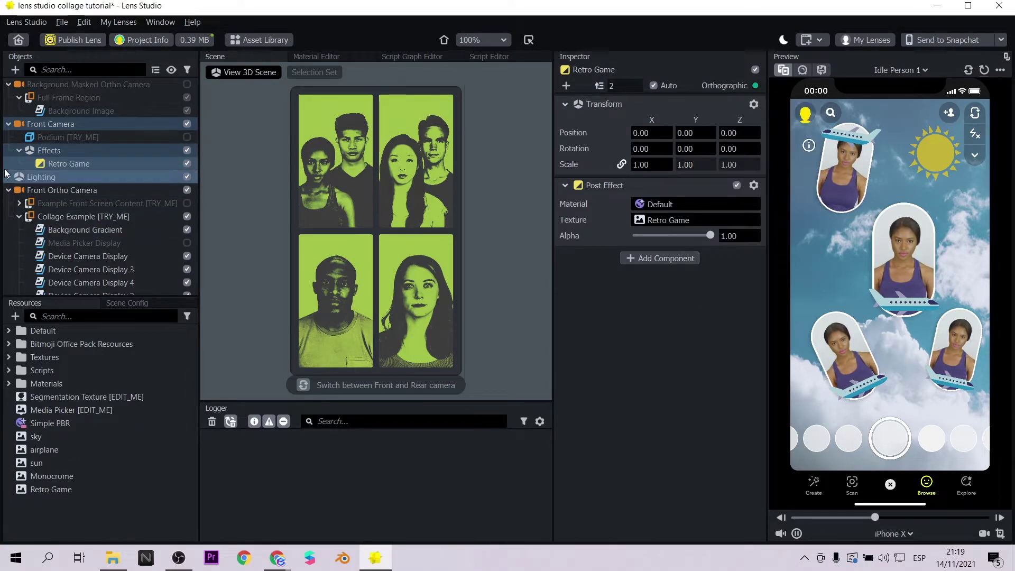
- Nest the Retro Game effect under Background Gradient so it affects only the background, and lower its alpha
drag(102, 272, 100, 284)
scroll(100, 282, down, 2)
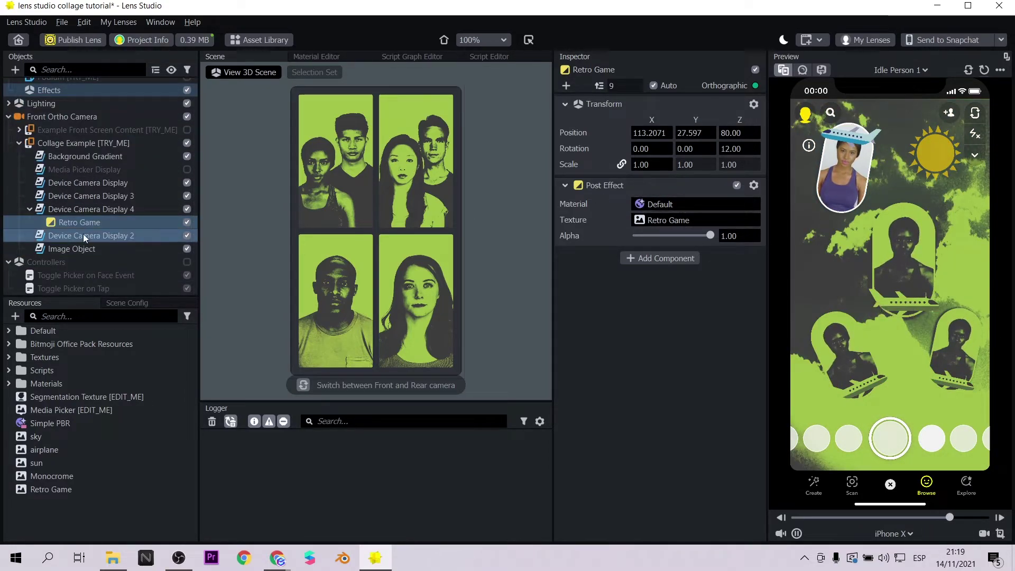
drag(82, 222, 86, 157)
drag(710, 235, 659, 238)
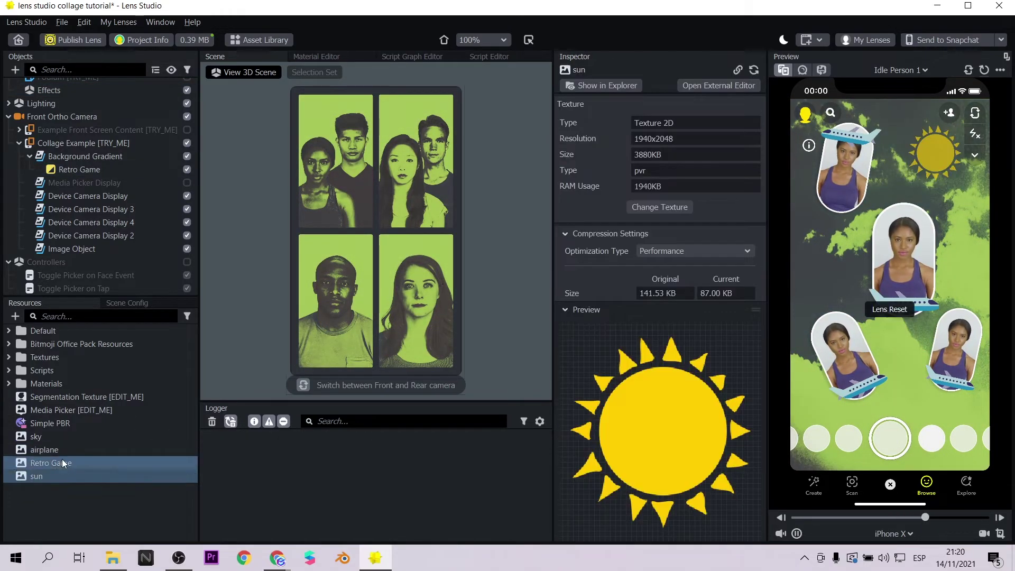
click(90, 169)
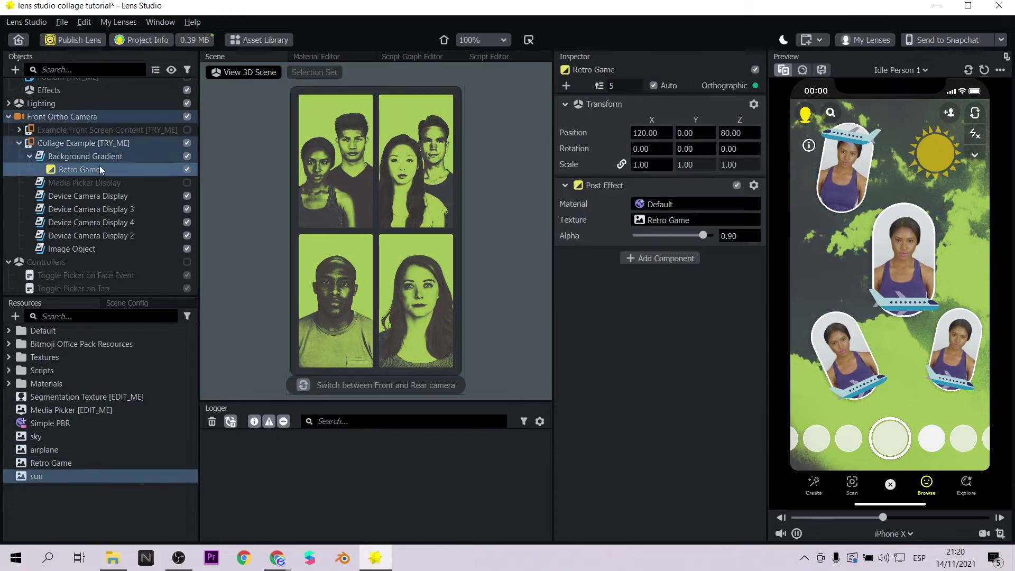
mouse_move(705, 236)
mouse_down()
mouse_move(668, 238)
mouse_move(693, 235)
mouse_up()
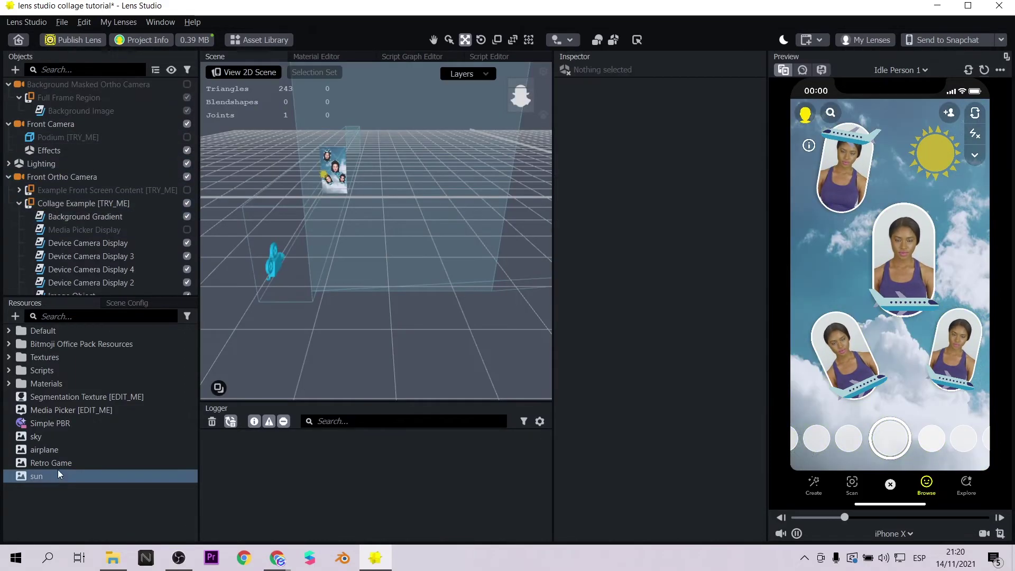
- Remove the leftover Effects object and open the choice of new objects to add to the Front Camera
click(69, 151)
click(51, 124)
click(15, 69)
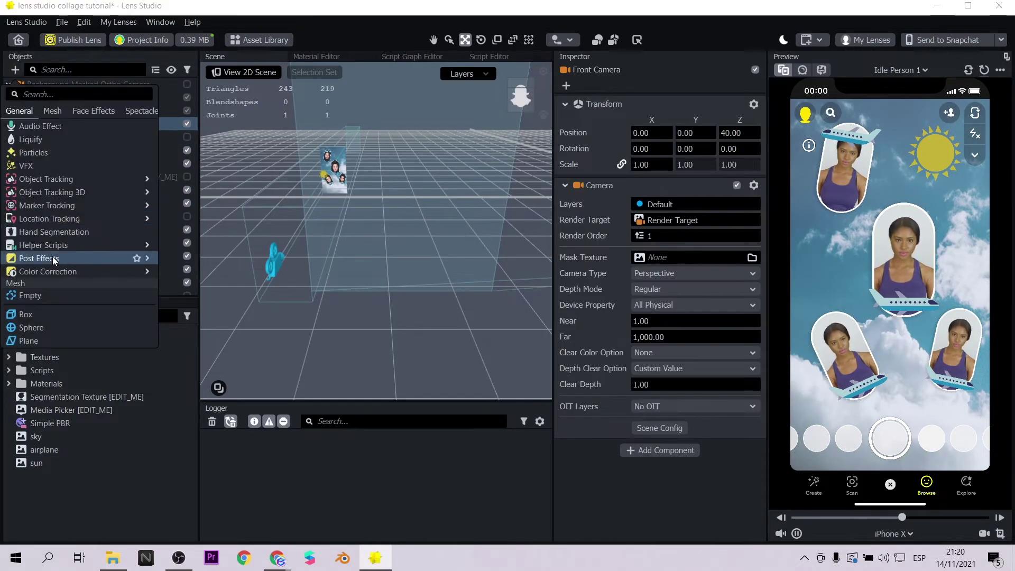